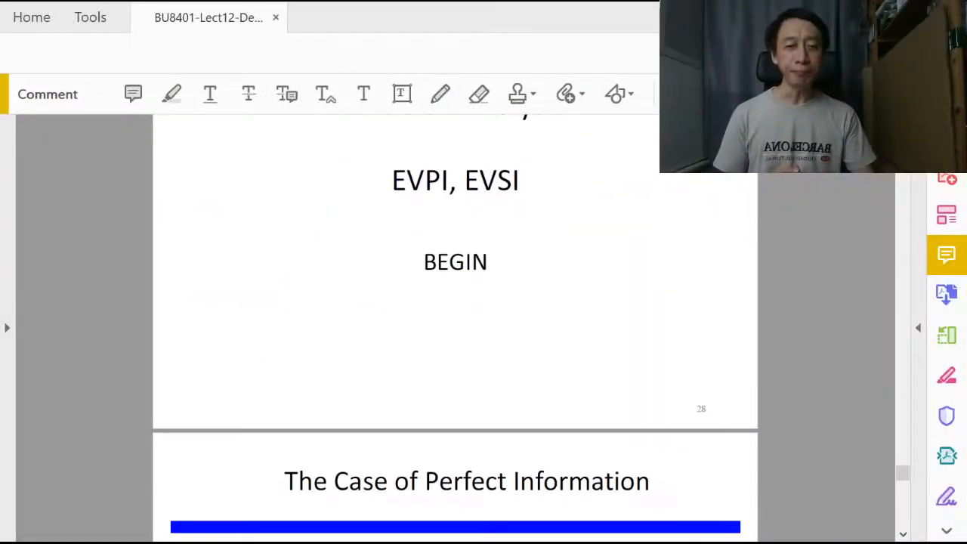
scroll(453, 302, down, 2)
scroll(454, 302, down, 1)
scroll(454, 303, down, 2)
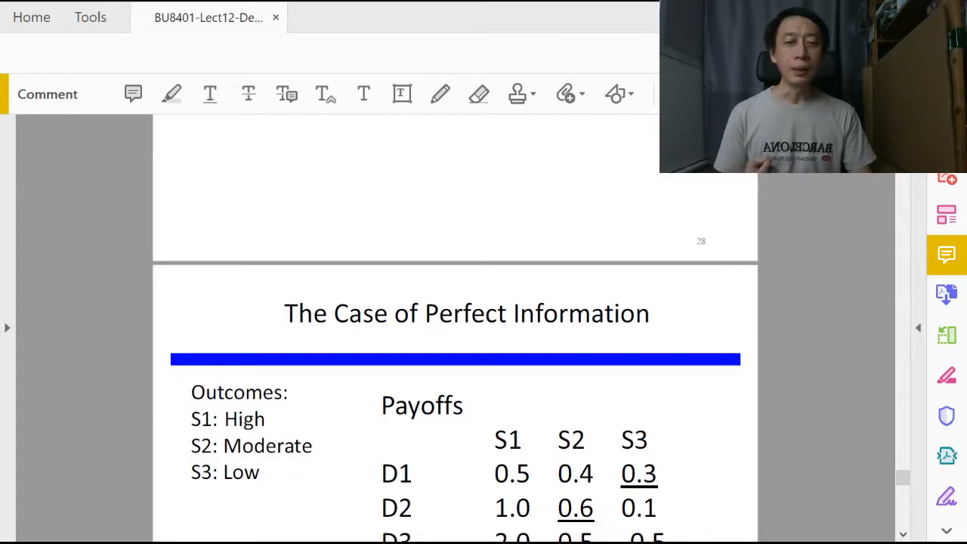
scroll(453, 302, down, 1)
scroll(454, 303, down, 2)
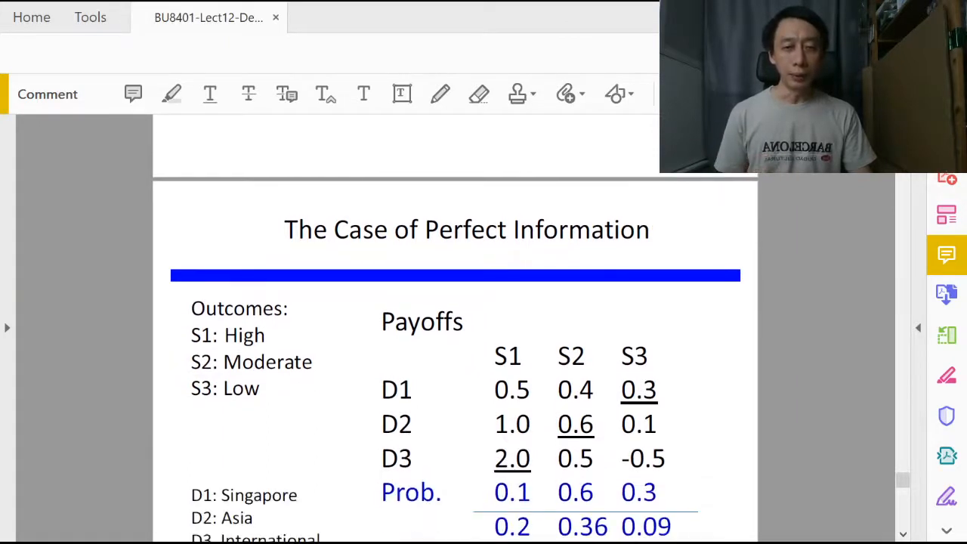
scroll(453, 302, down, 1)
scroll(453, 302, down, 1)
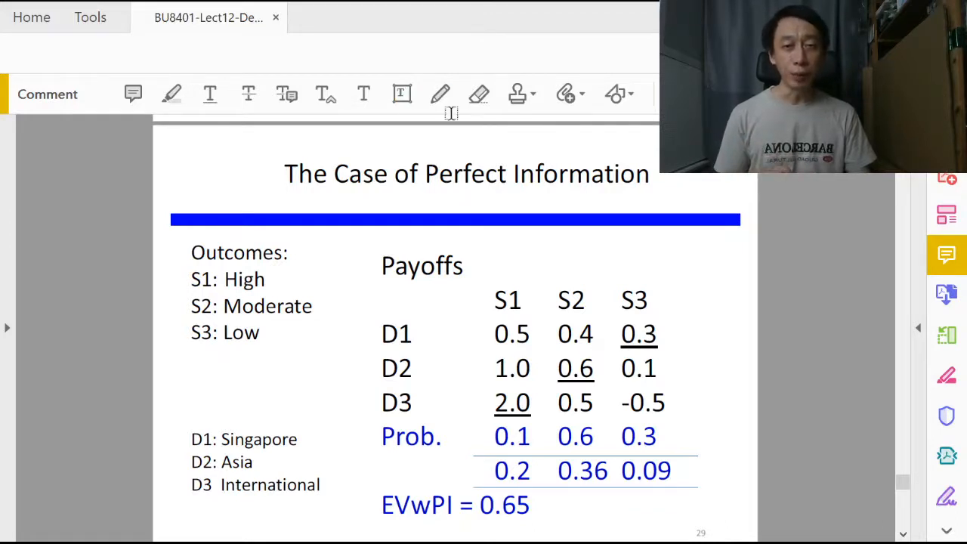
- Place a text-box comment 'EVPI requires EVwPI' above the title and widen it to one line
click(401, 93)
click(499, 144)
scroll(690, 256, up, 2)
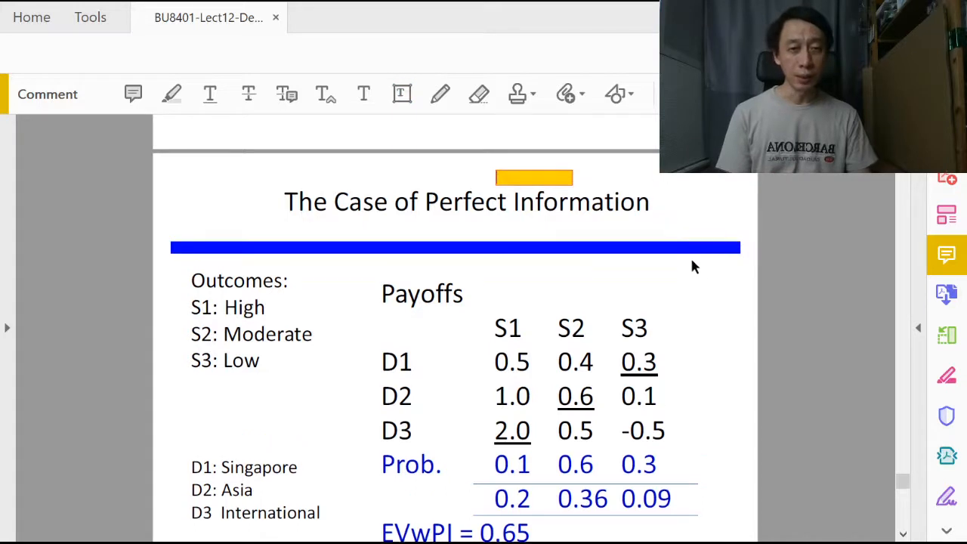
scroll(690, 255, up, 1)
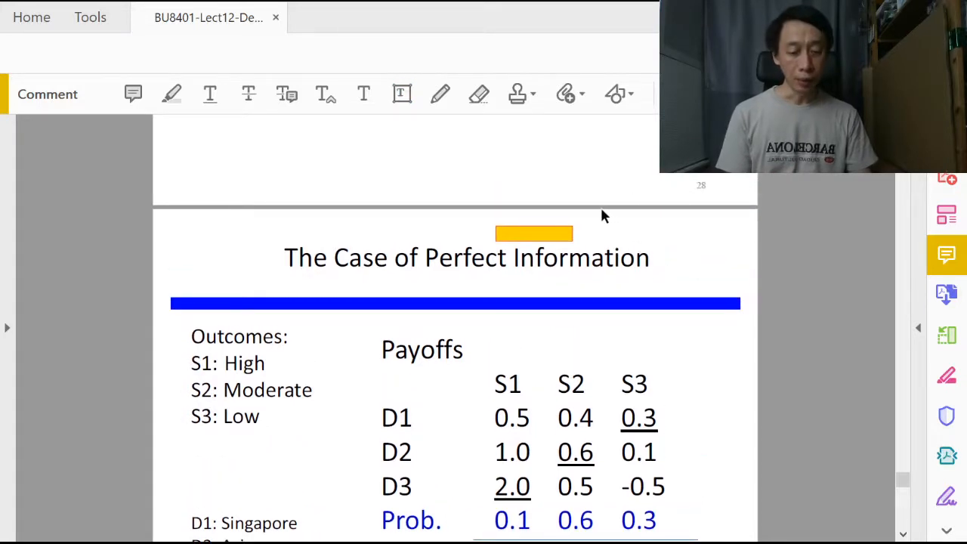
text(EVPI )
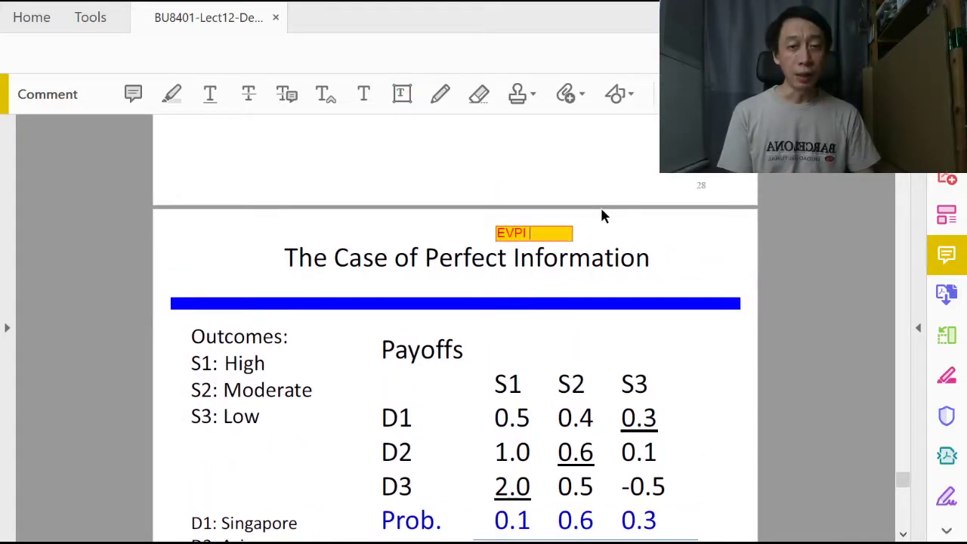
text(requires E)
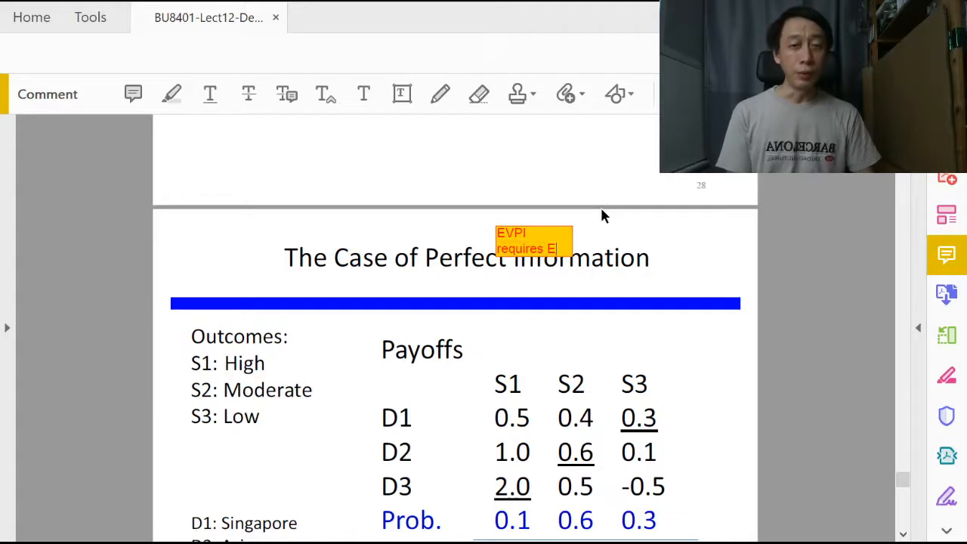
text(VwPI)
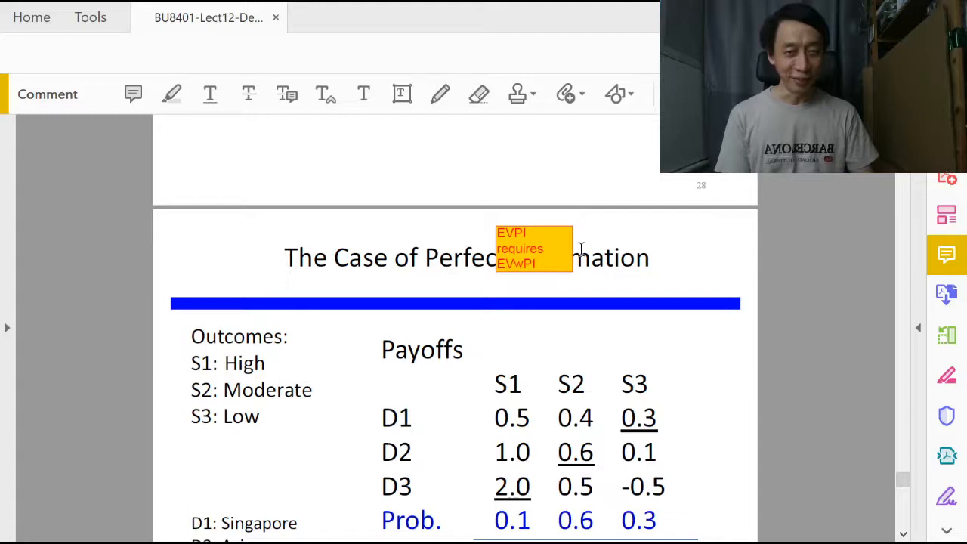
click(544, 249)
drag(573, 227, 745, 234)
scroll(701, 310, down, 1)
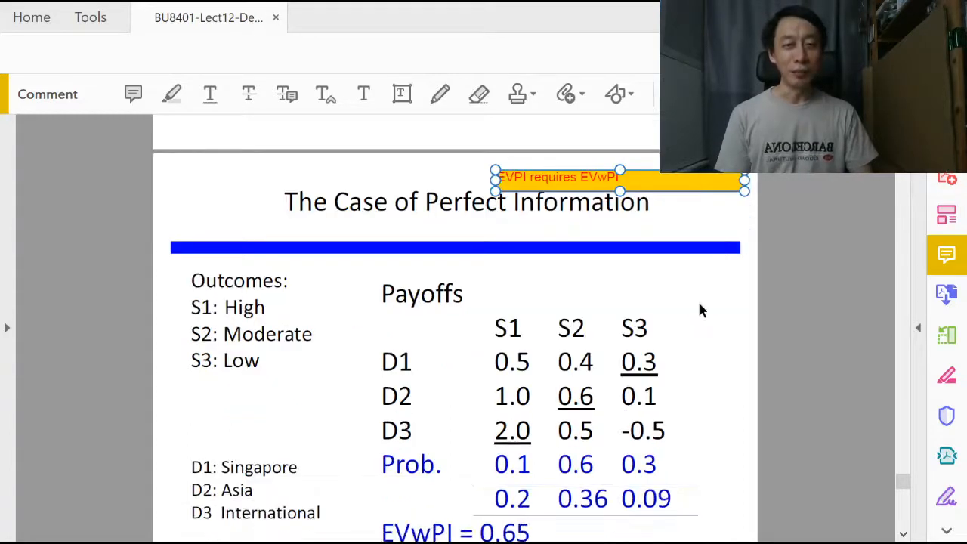
scroll(689, 297, down, 1)
scroll(685, 296, down, 1)
click(723, 227)
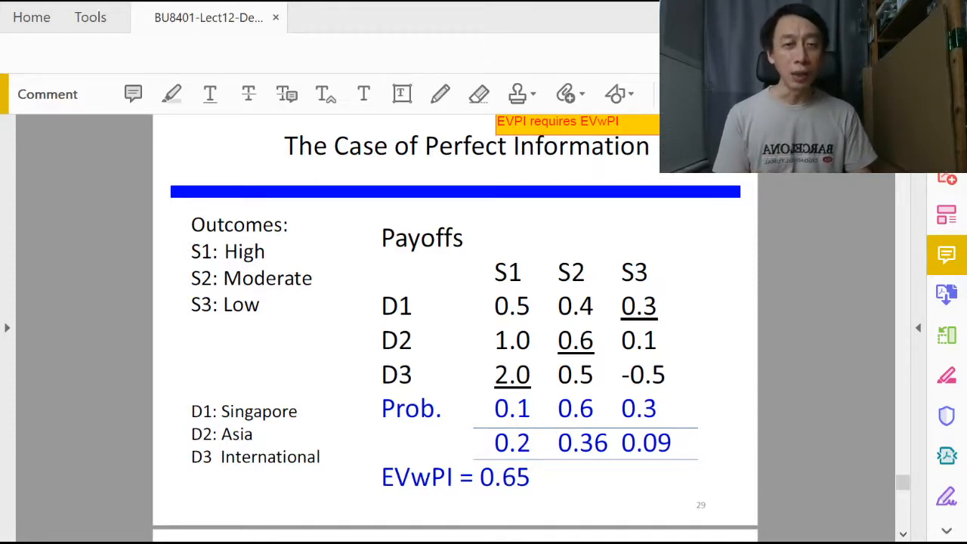
- Duplicate the EVPI comment below the title and retype it as 'If Sxx were to happen, ....'
click(574, 122)
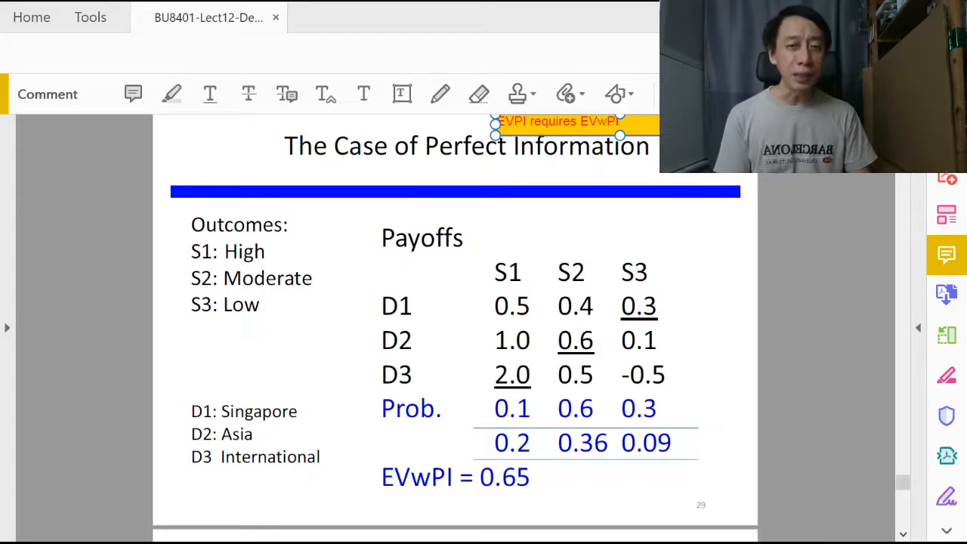
key(ctrl+v)
mouse_move(556, 316)
mouse_down()
mouse_move(679, 175)
mouse_move(698, 175)
mouse_up()
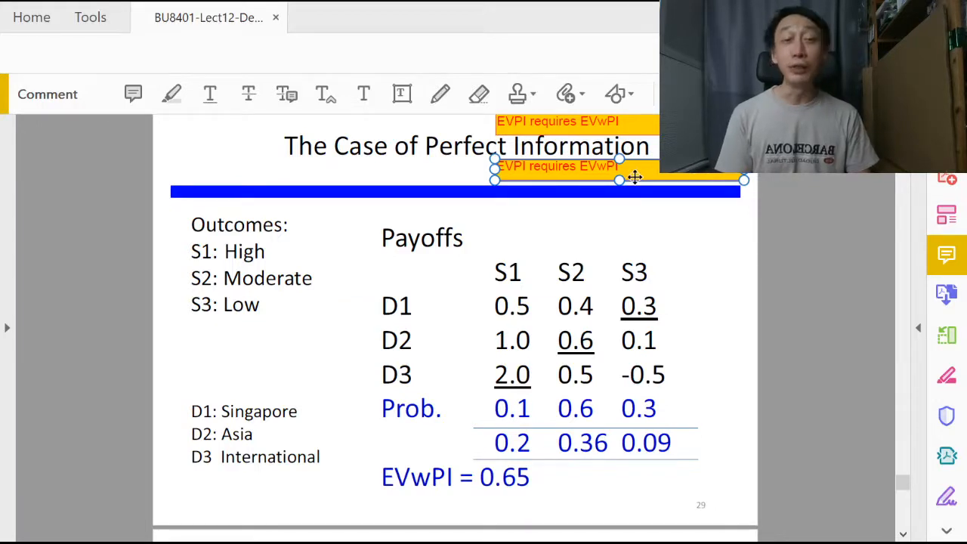
click(633, 174)
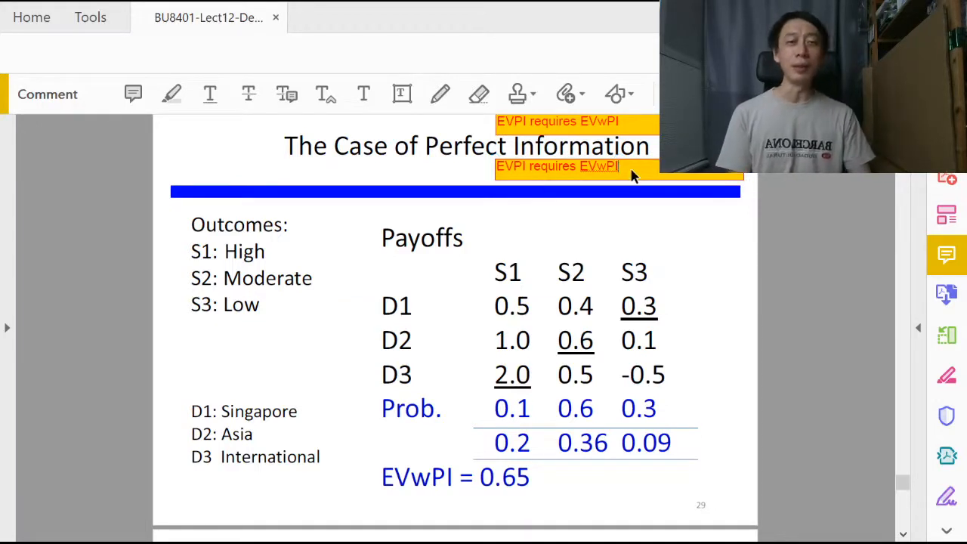
scroll(606, 226, up, 2)
scroll(606, 257, up, 2)
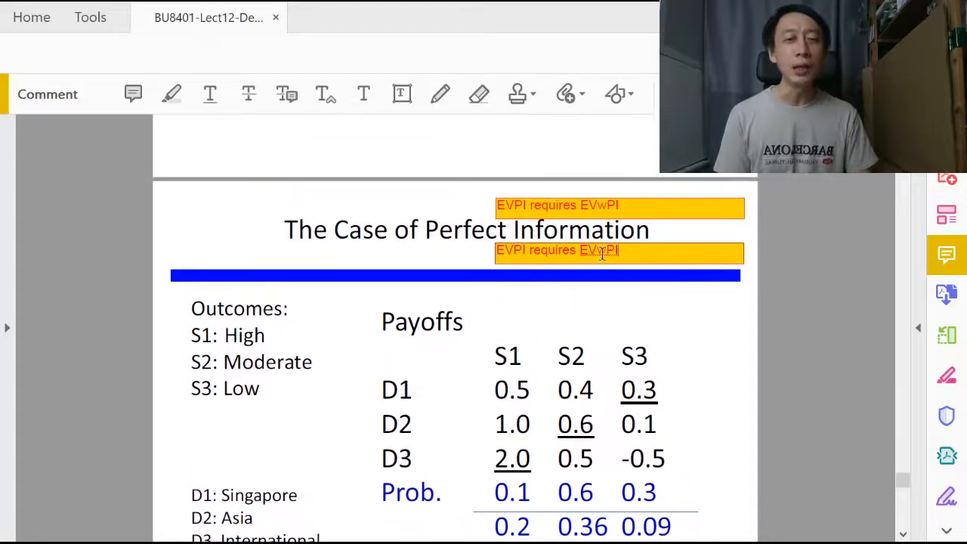
drag(641, 249, 494, 259)
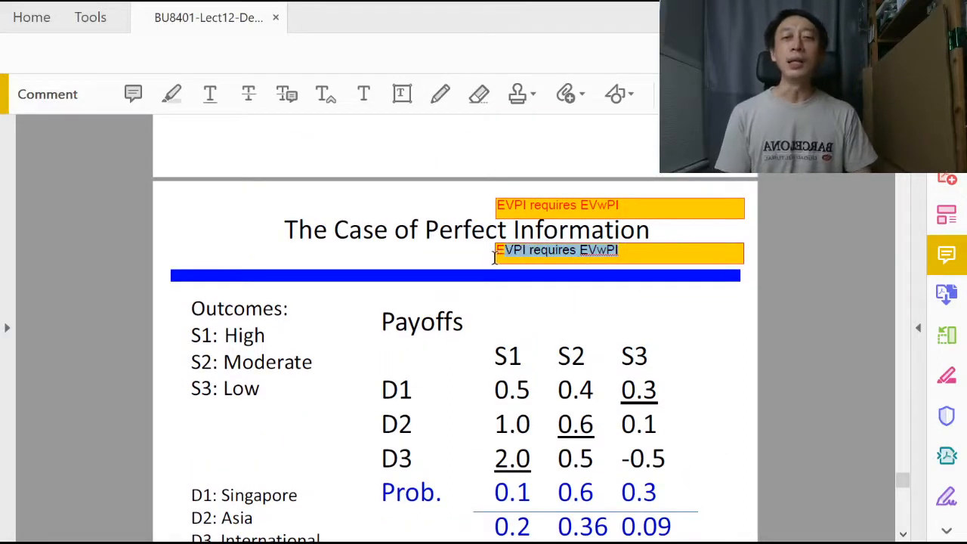
text(E)
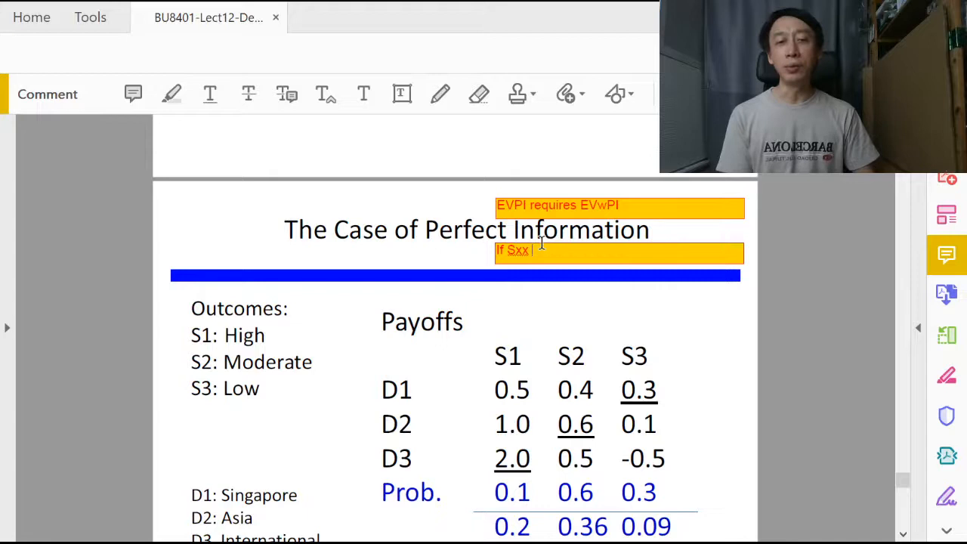
text(happen, ...)
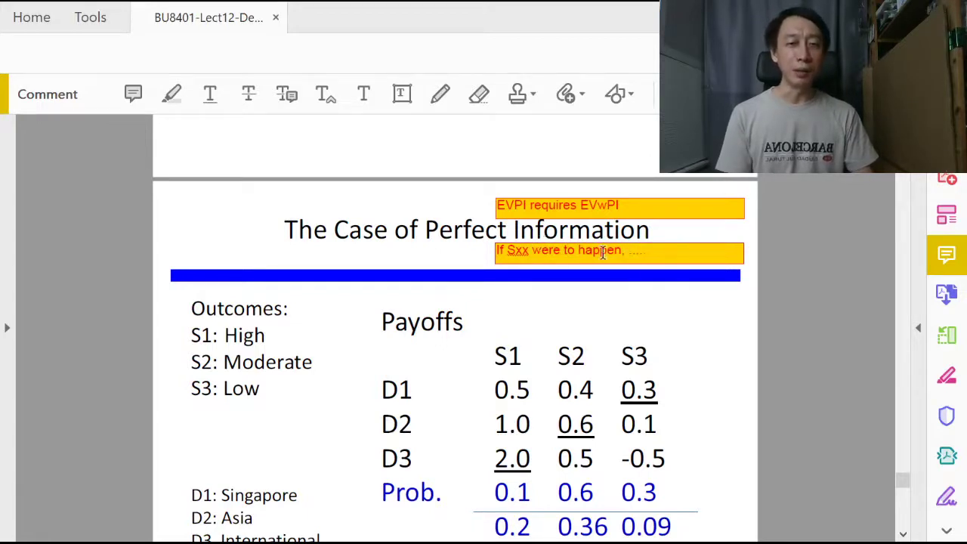
click(808, 286)
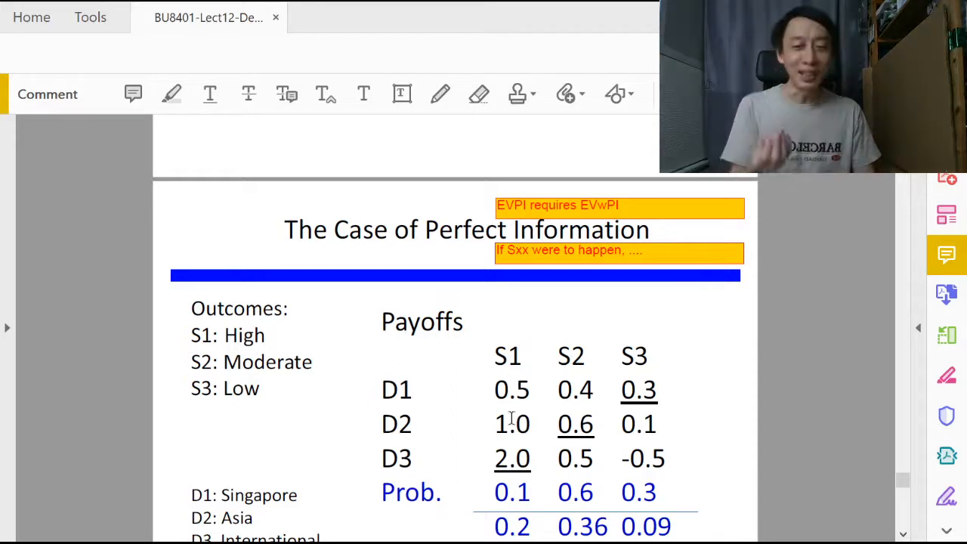
drag(494, 459, 532, 458)
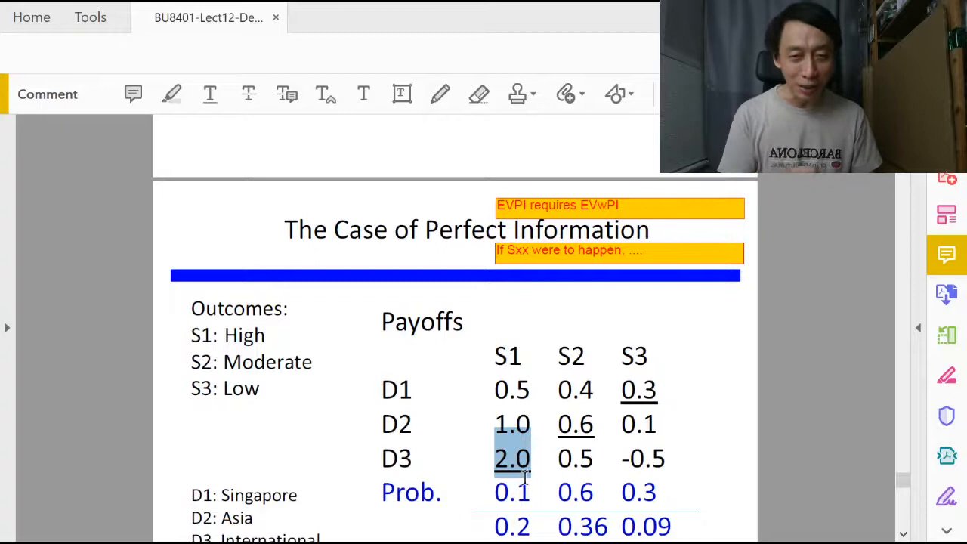
scroll(519, 483, down, 2)
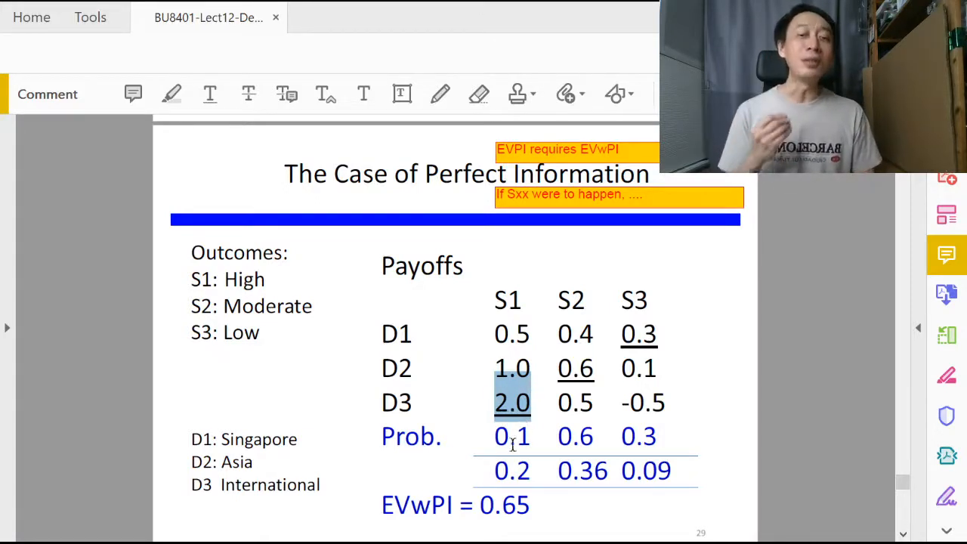
drag(492, 436, 527, 436)
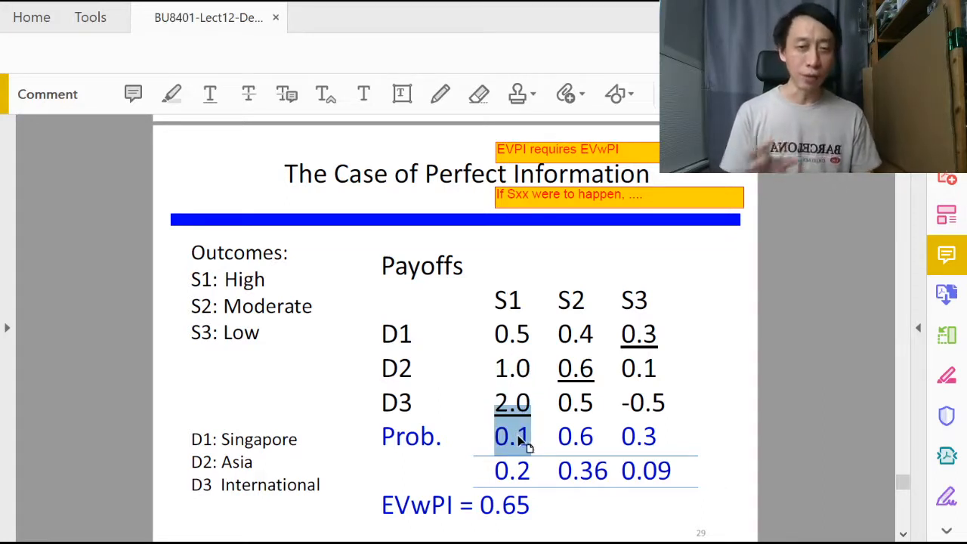
click(517, 400)
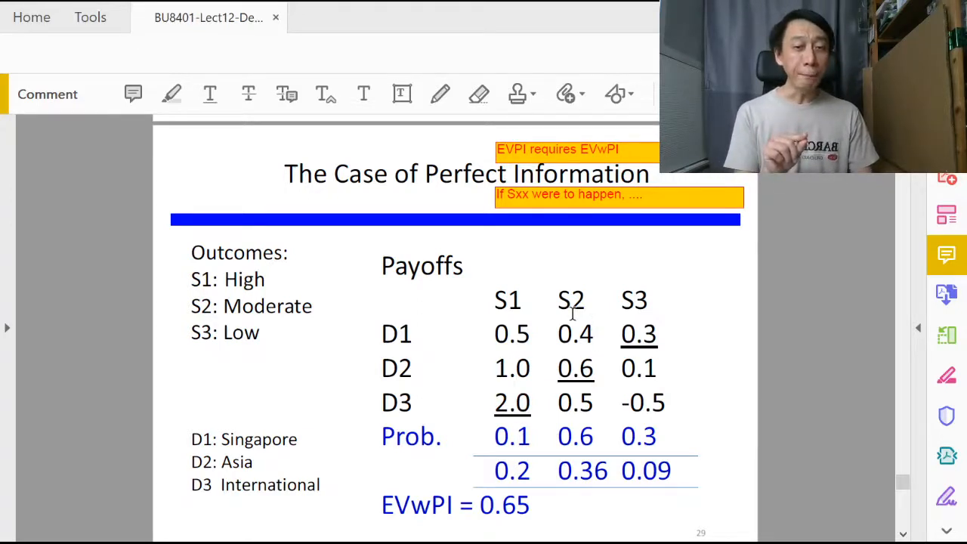
drag(561, 355, 593, 375)
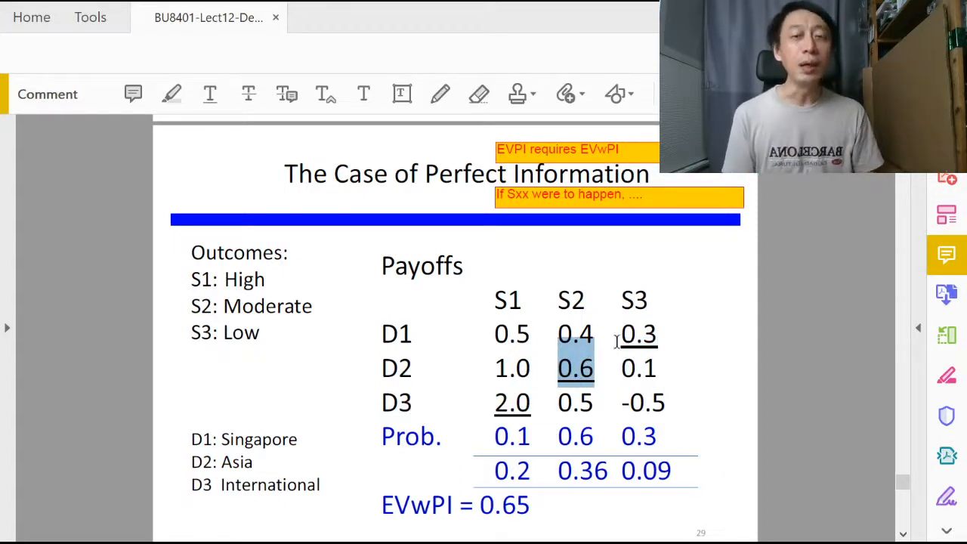
drag(618, 336, 654, 332)
click(574, 363)
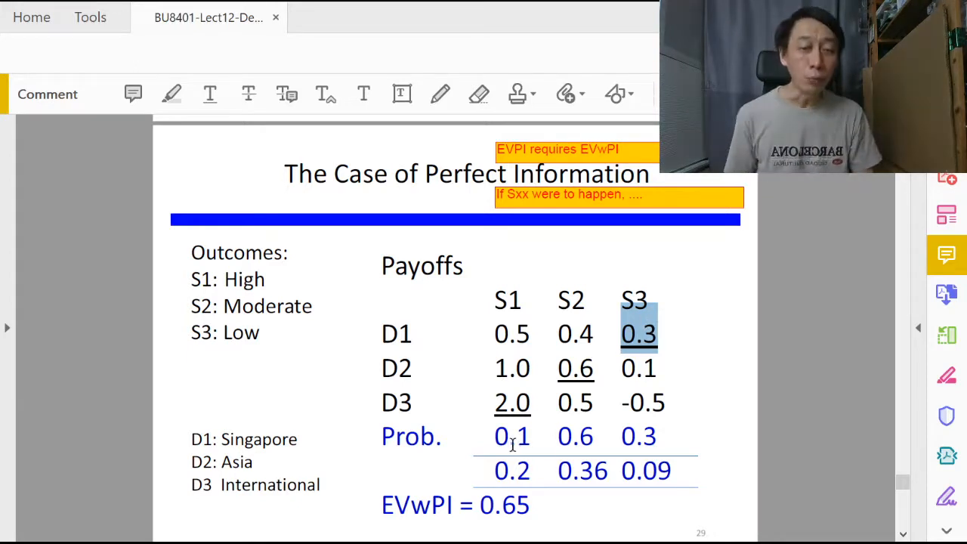
drag(497, 436, 640, 438)
click(641, 438)
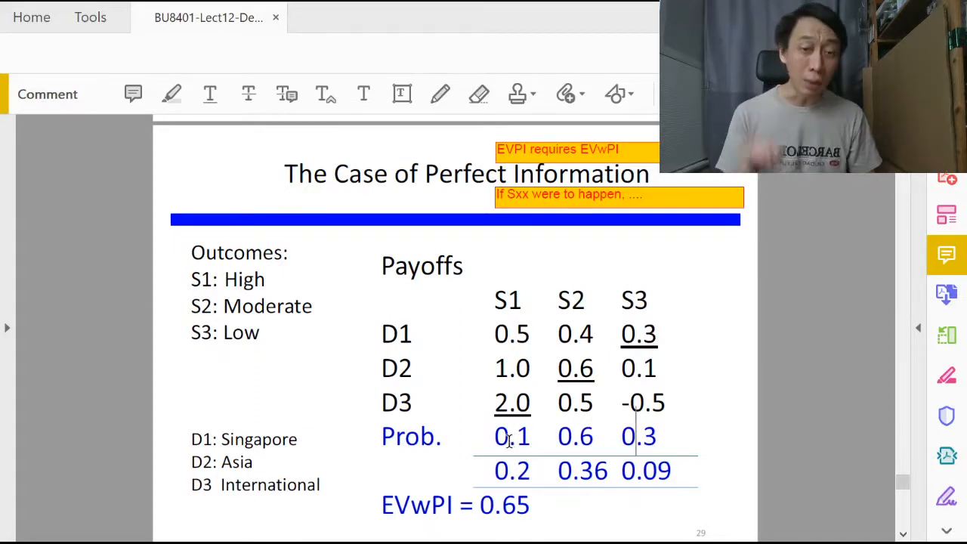
drag(498, 436, 633, 442)
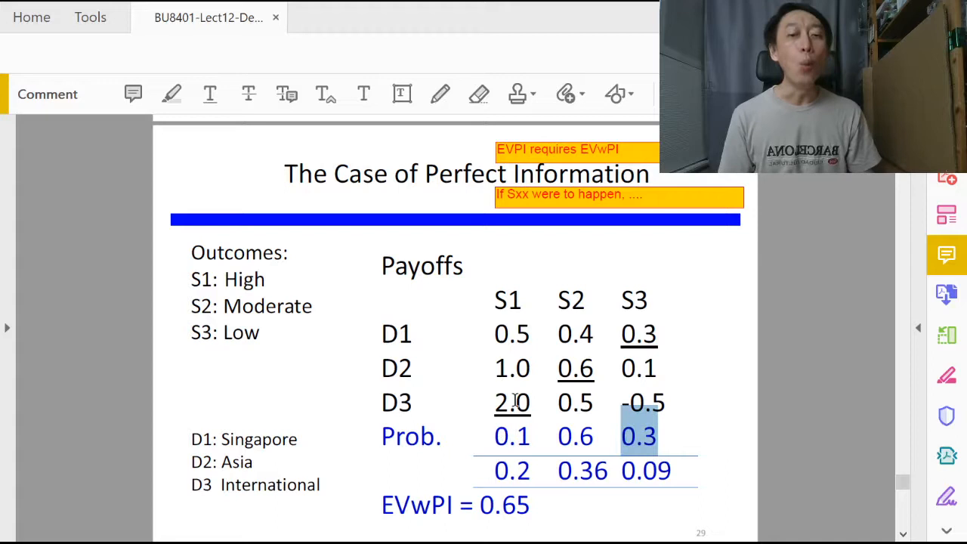
click(513, 436)
click(573, 402)
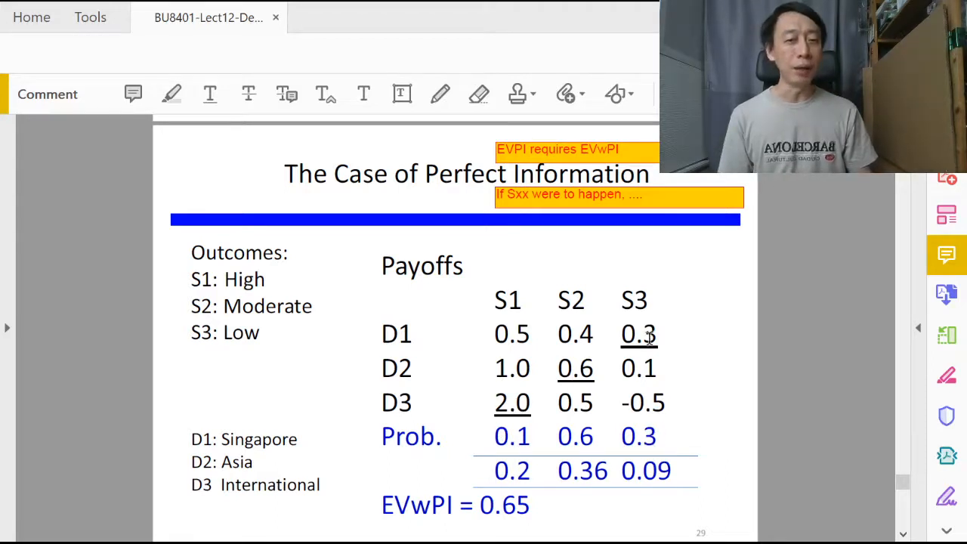
click(649, 336)
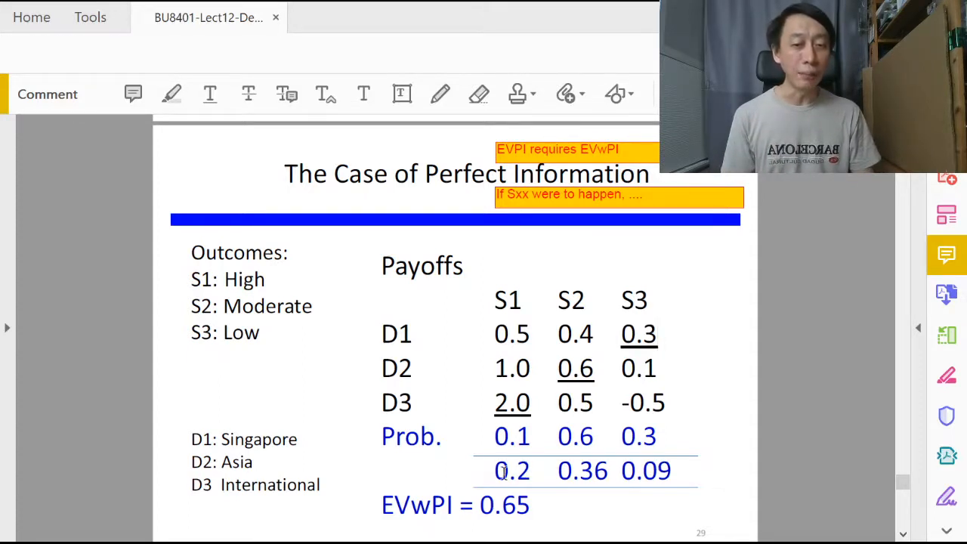
drag(505, 472, 654, 476)
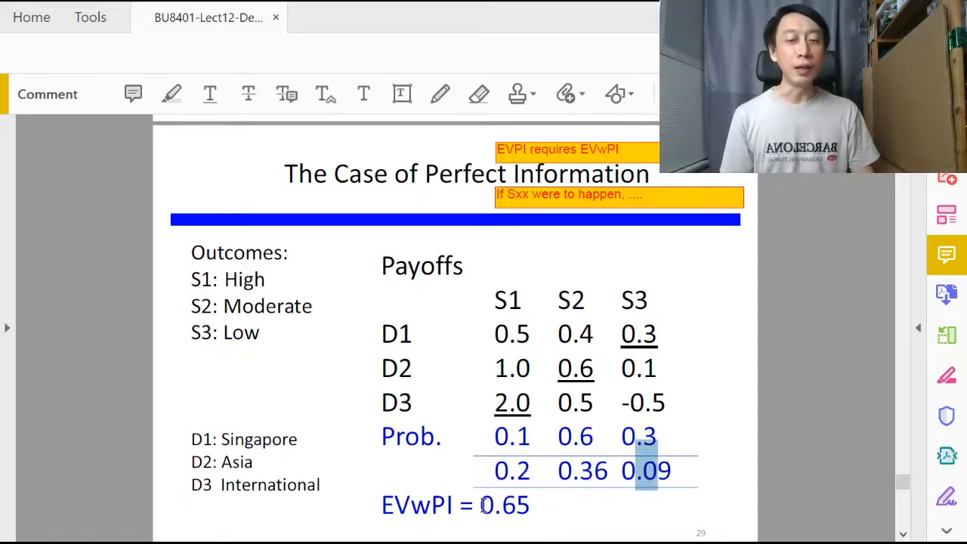
drag(481, 505, 529, 512)
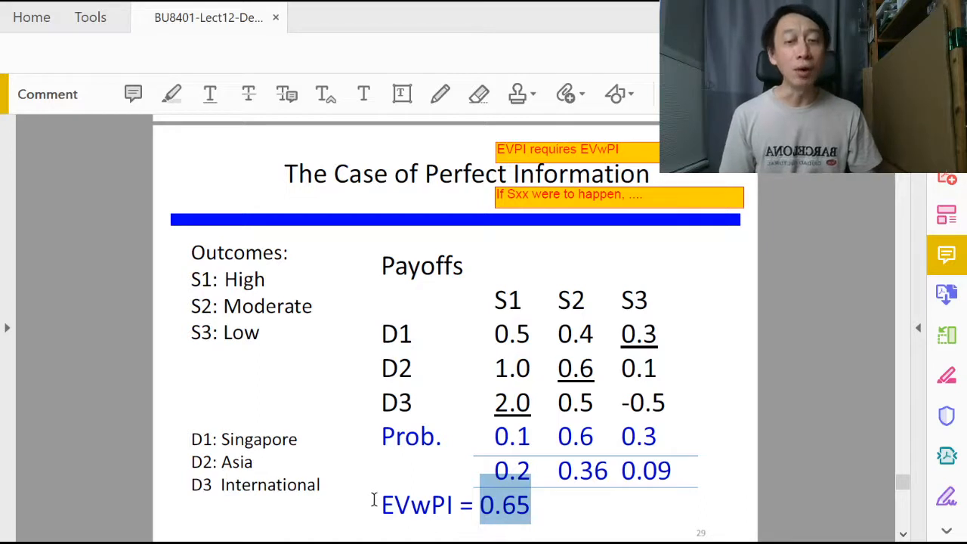
drag(381, 499, 457, 498)
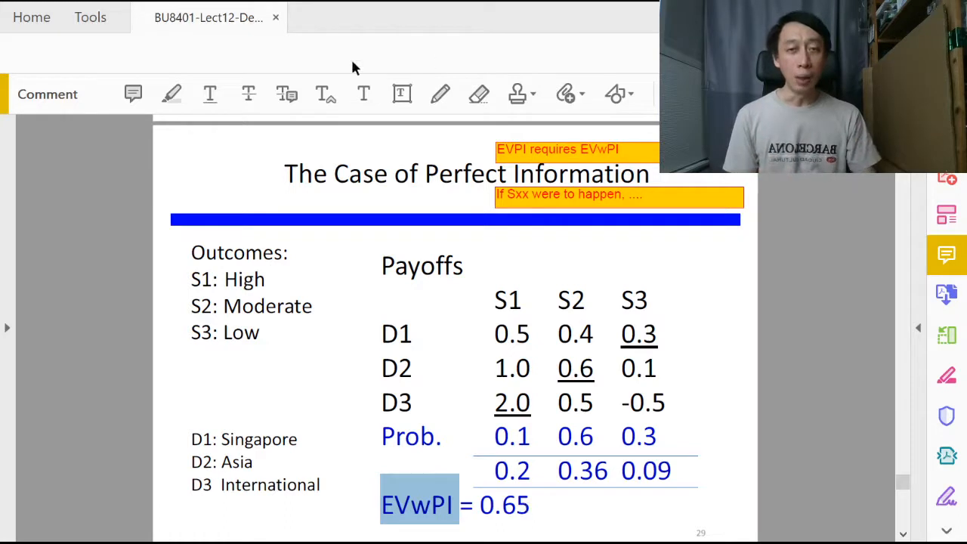
- Place a comment beside Payoffs defining EVwPI as the maximum EV achievable, enlarged so the text wraps
click(400, 93)
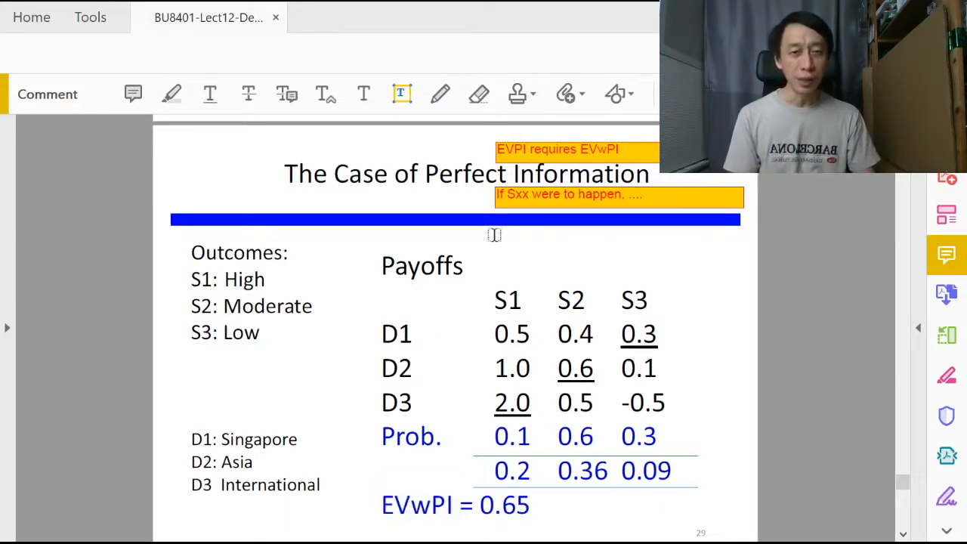
click(472, 248)
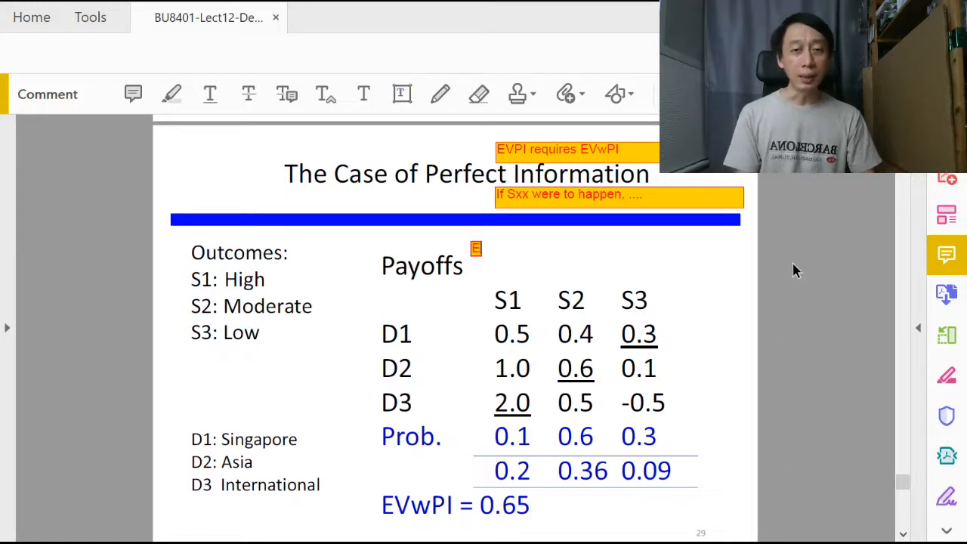
text(EVwOU)
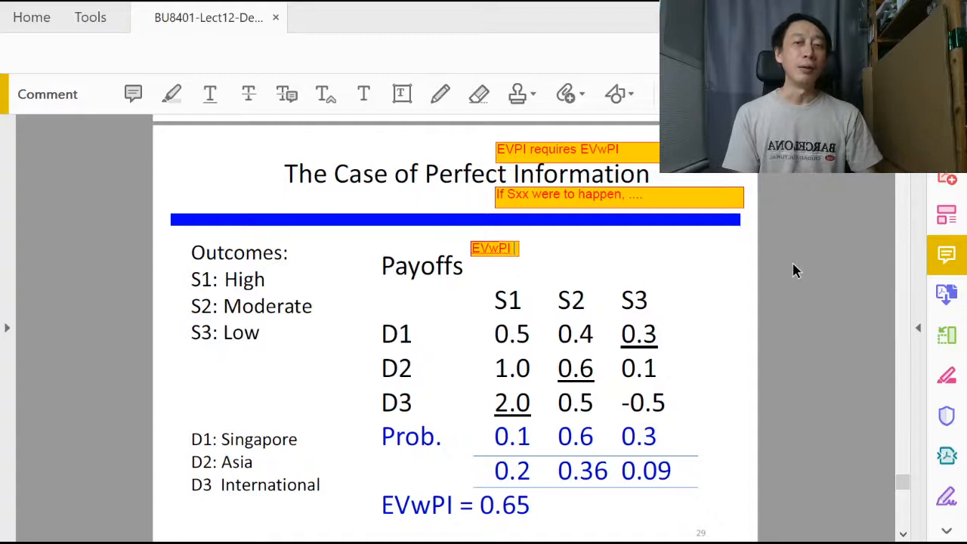
text(represents the )
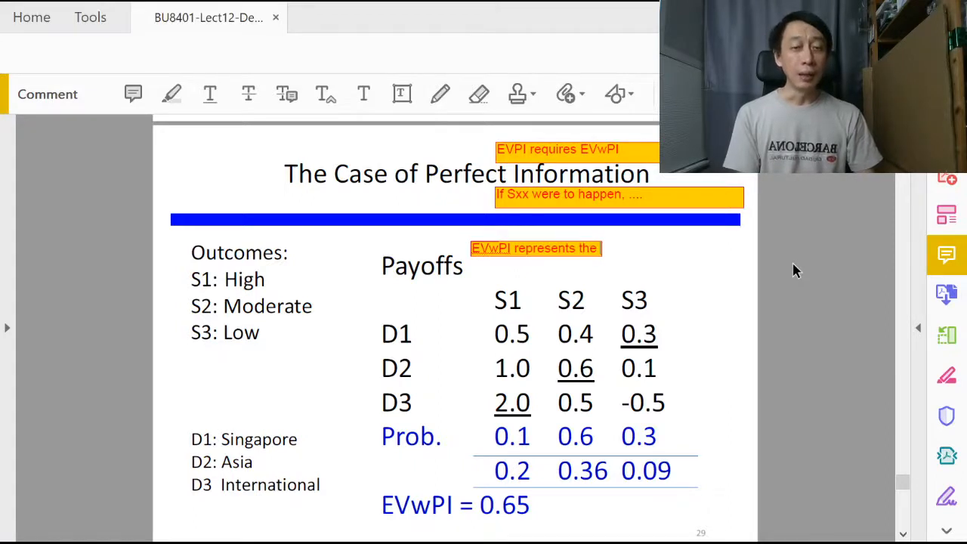
text(maxim)
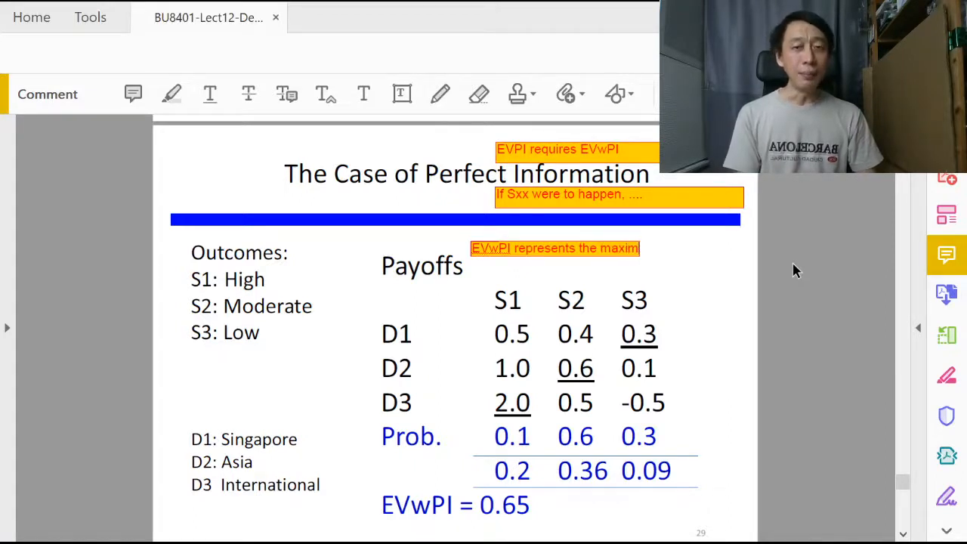
text(um EV we )
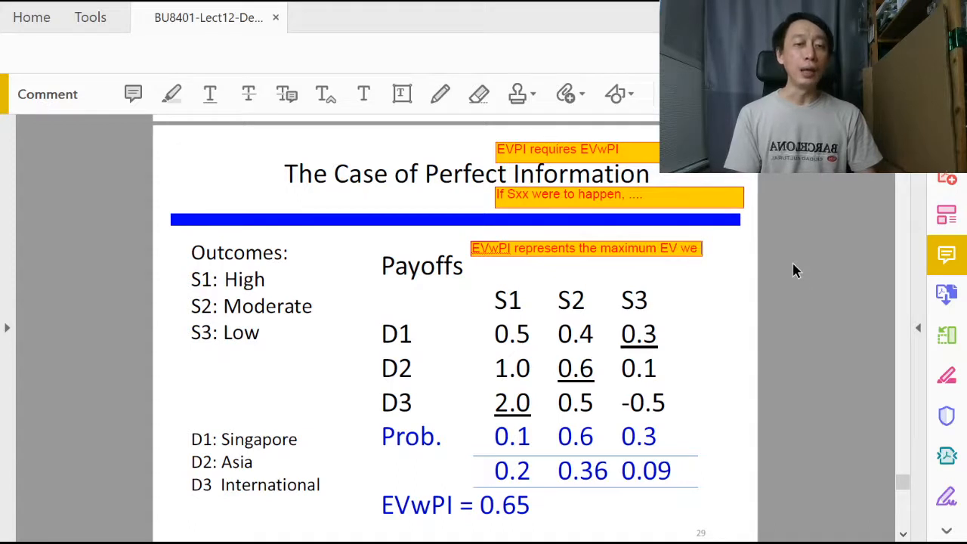
text(can ever hope to )
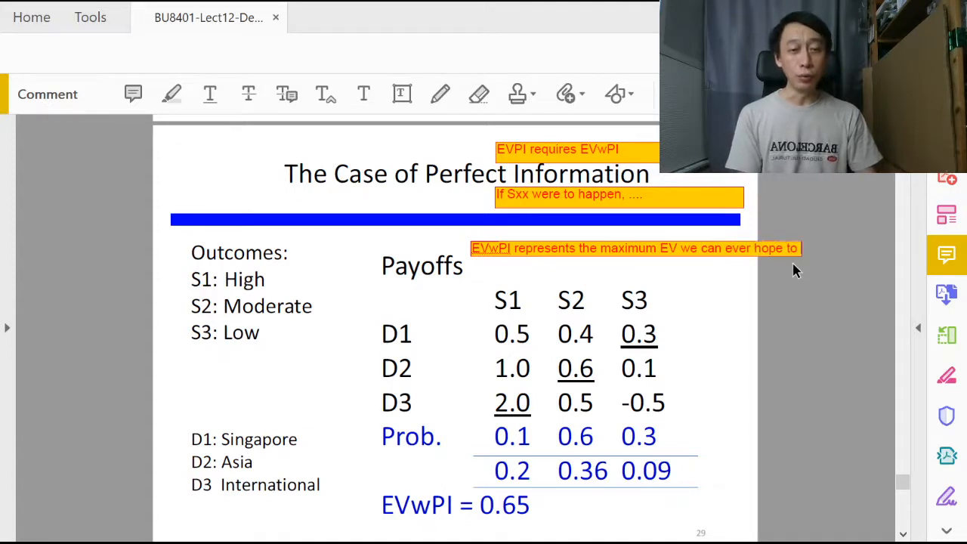
text(achieve)
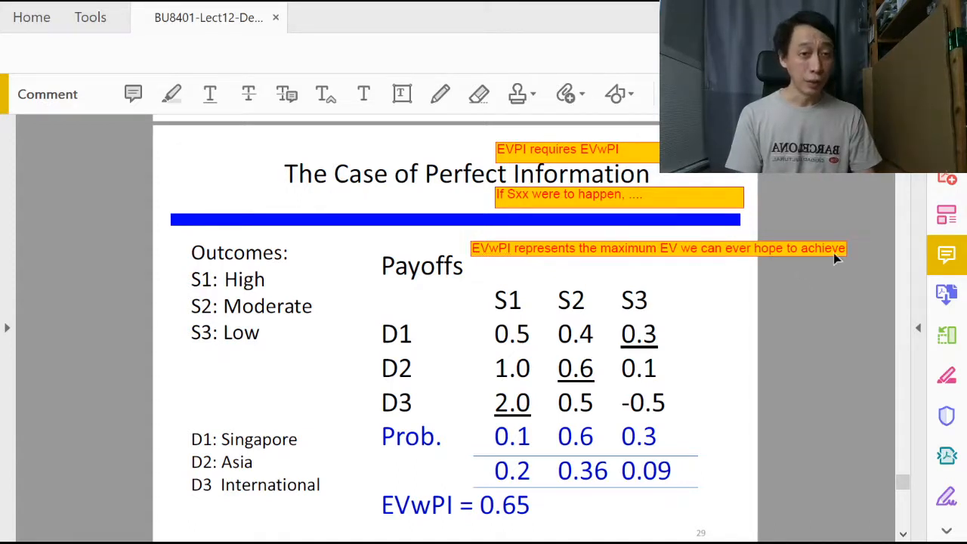
click(833, 252)
drag(848, 257, 739, 289)
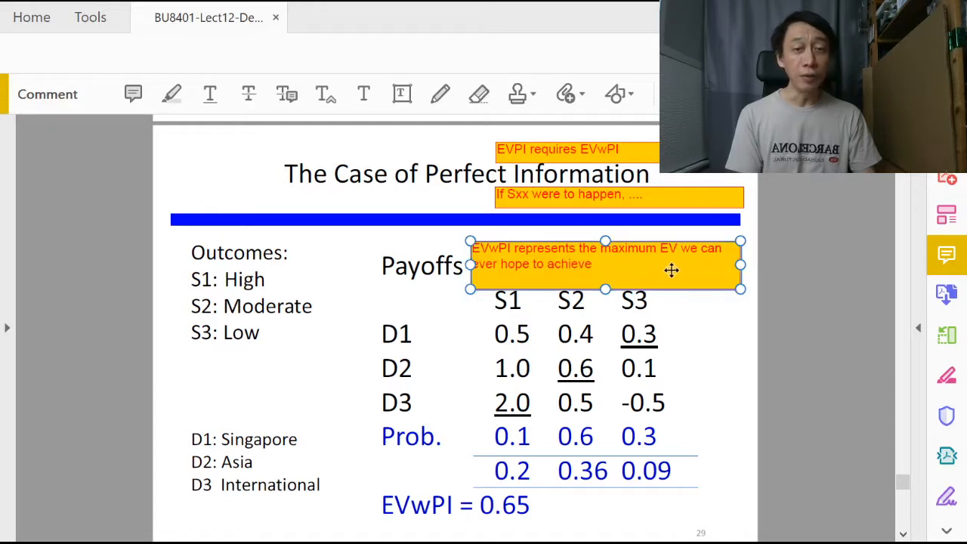
click(678, 249)
text(given this pa)
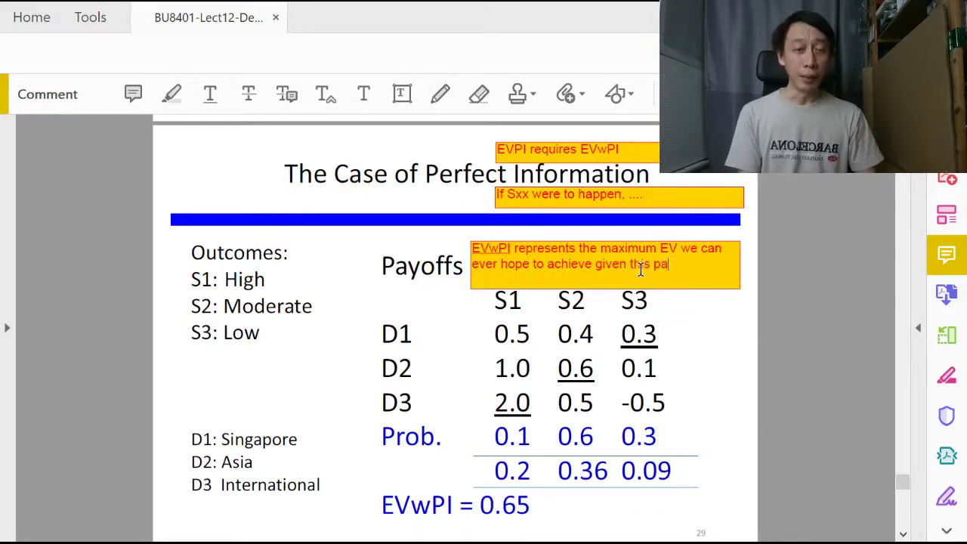
text(yoff table)
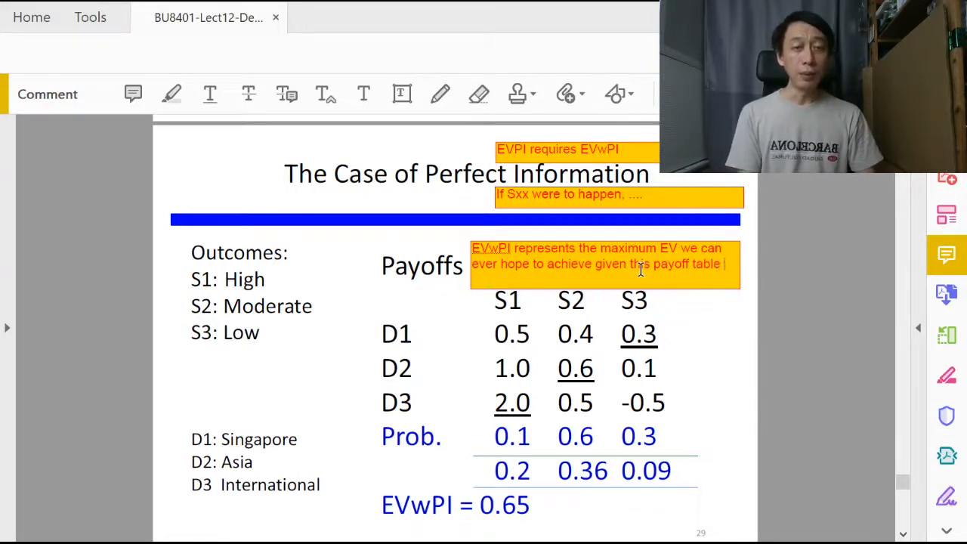
text( and probabi)
text(lities.)
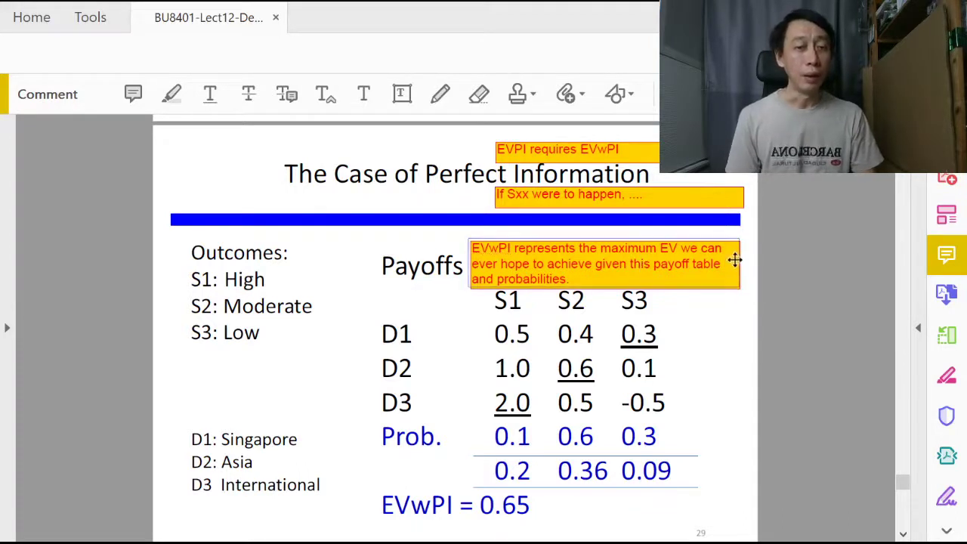
click(742, 263)
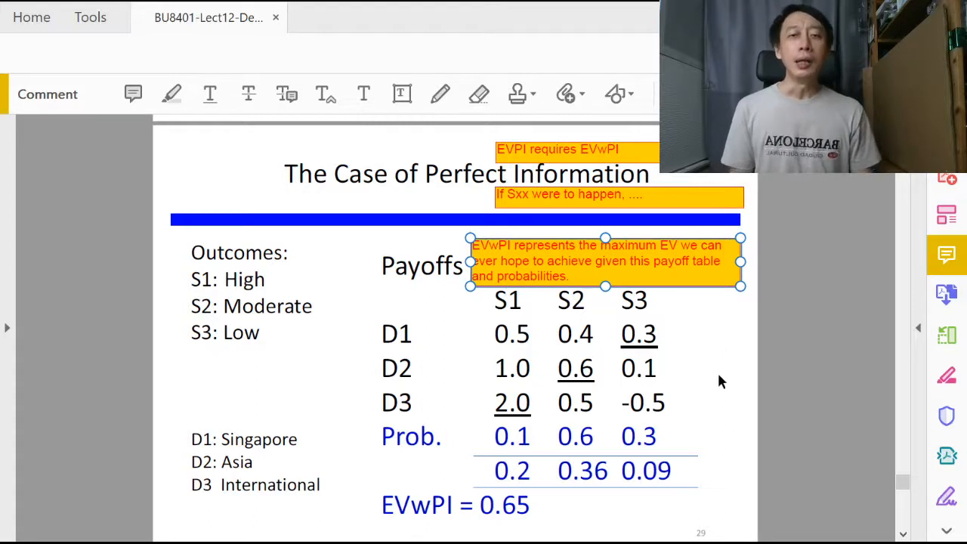
scroll(717, 371, down, 3)
scroll(717, 371, down, 2)
scroll(715, 375, down, 2)
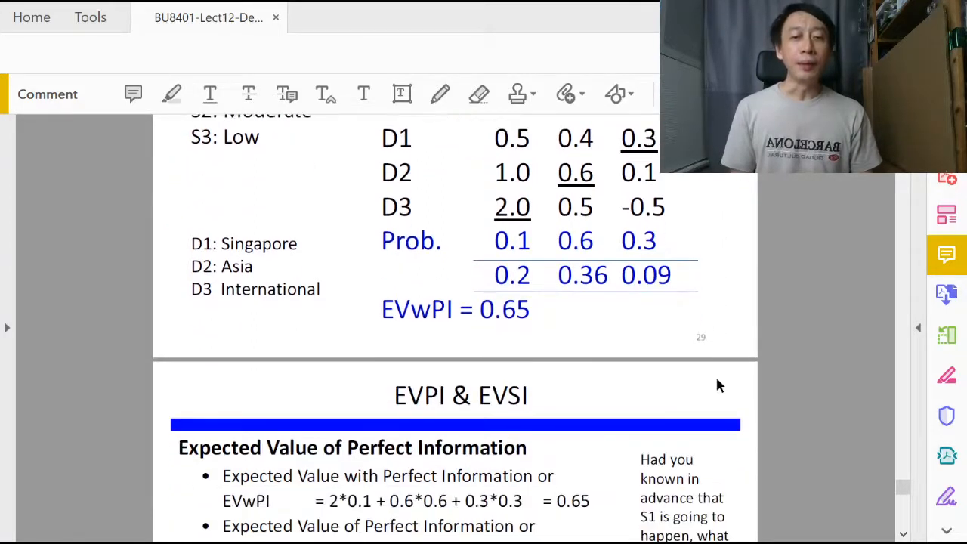
scroll(715, 375, down, 1)
scroll(716, 376, down, 1)
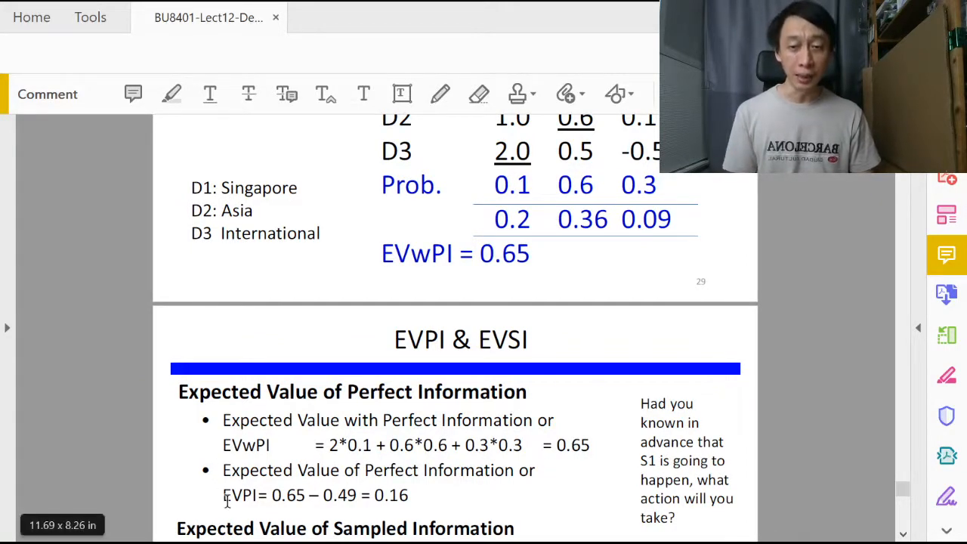
drag(224, 495, 257, 495)
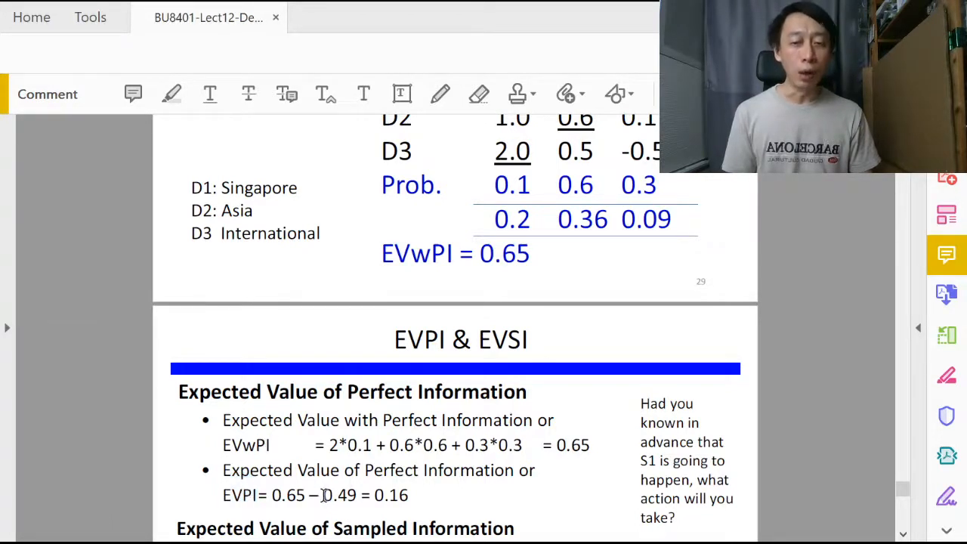
drag(324, 495, 361, 495)
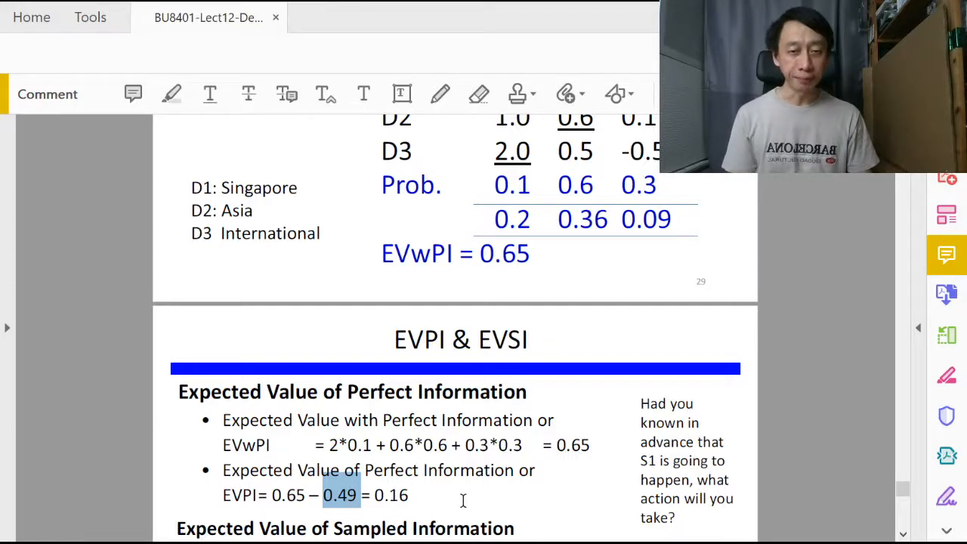
click(463, 500)
scroll(451, 496, down, 1)
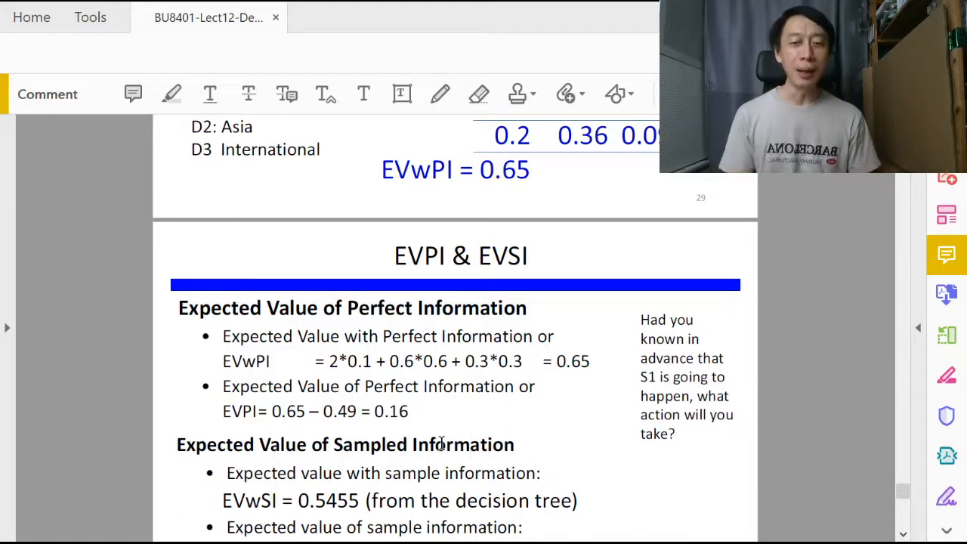
scroll(434, 434, down, 1)
scroll(427, 419, down, 1)
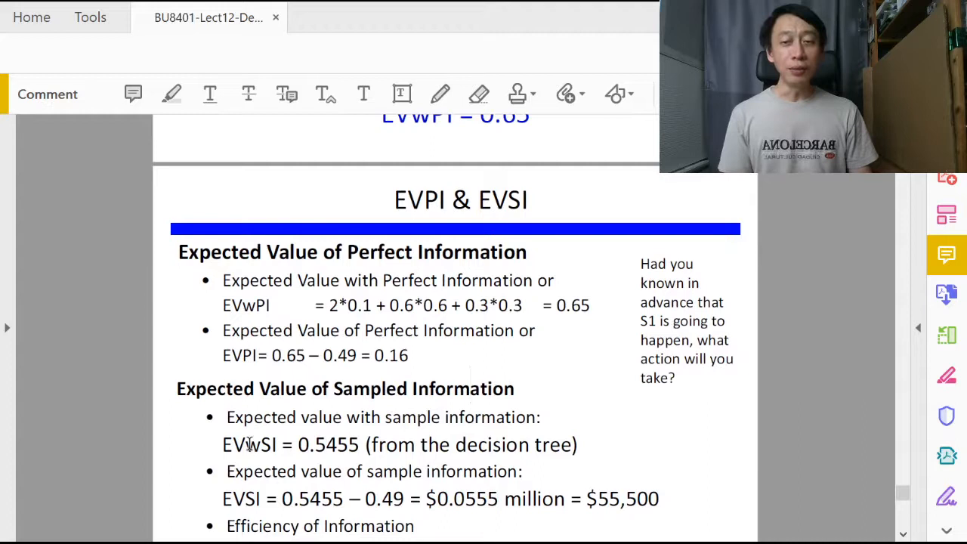
drag(244, 442, 362, 444)
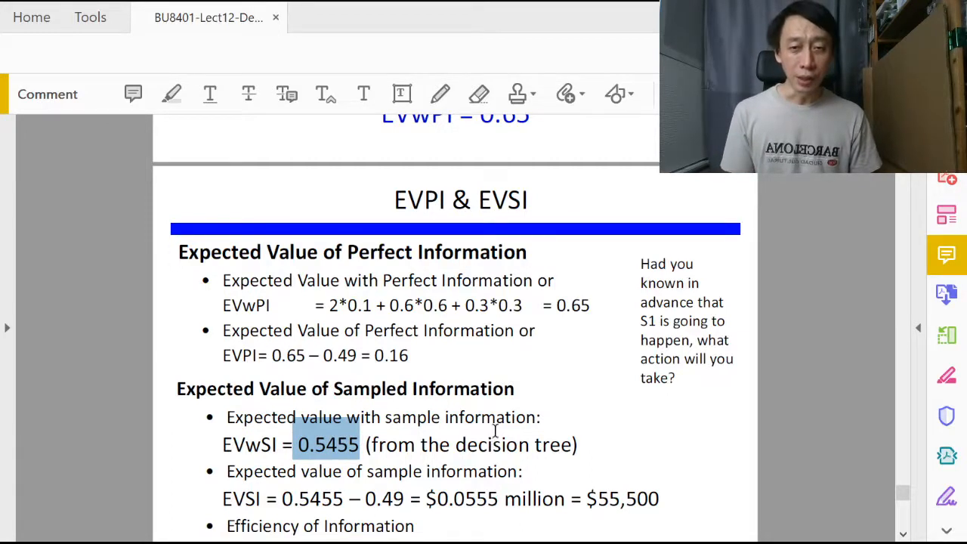
scroll(492, 427, down, 1)
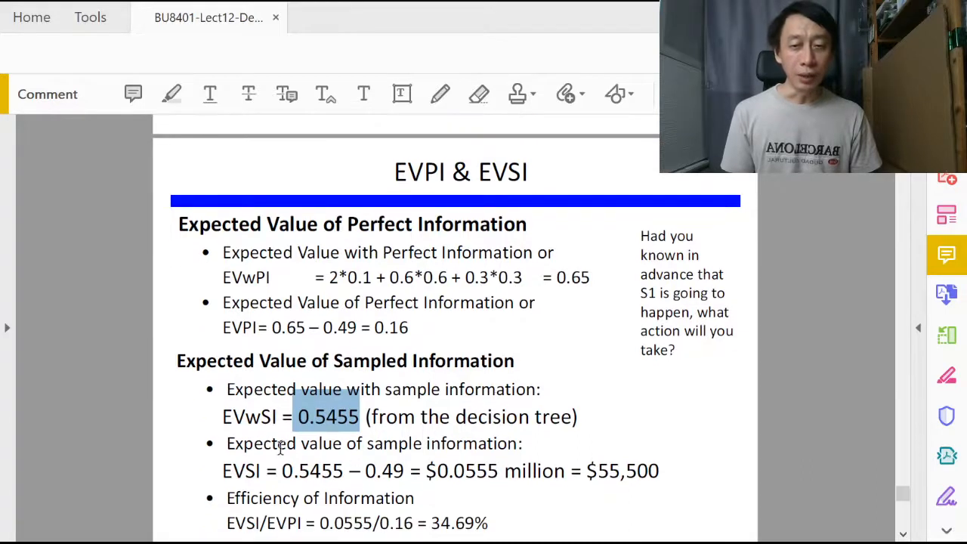
drag(227, 454, 260, 457)
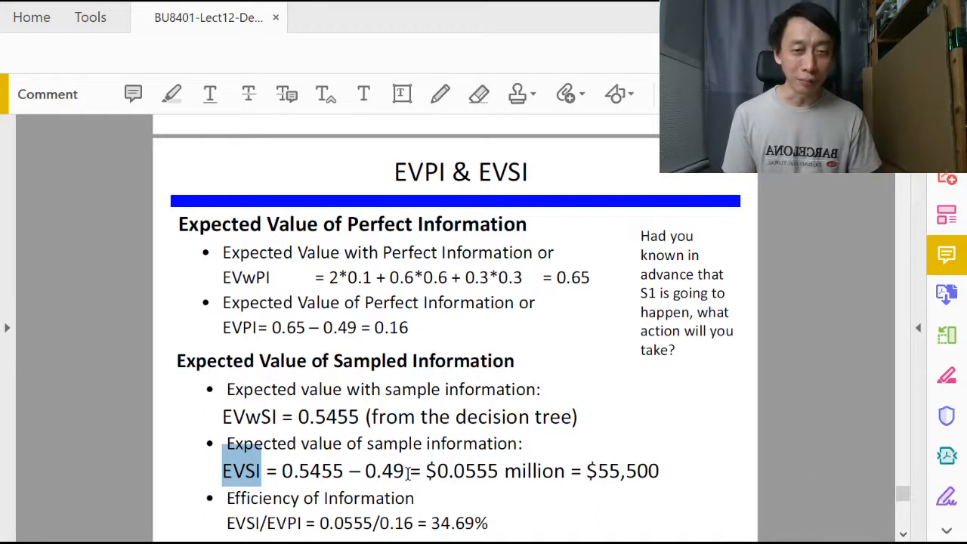
- Place a note beside the sampled-information heading with 'EVPI = EVwPI - EV' and 'EVSI = EVwSI (without cost) - EV' on two lines
click(401, 93)
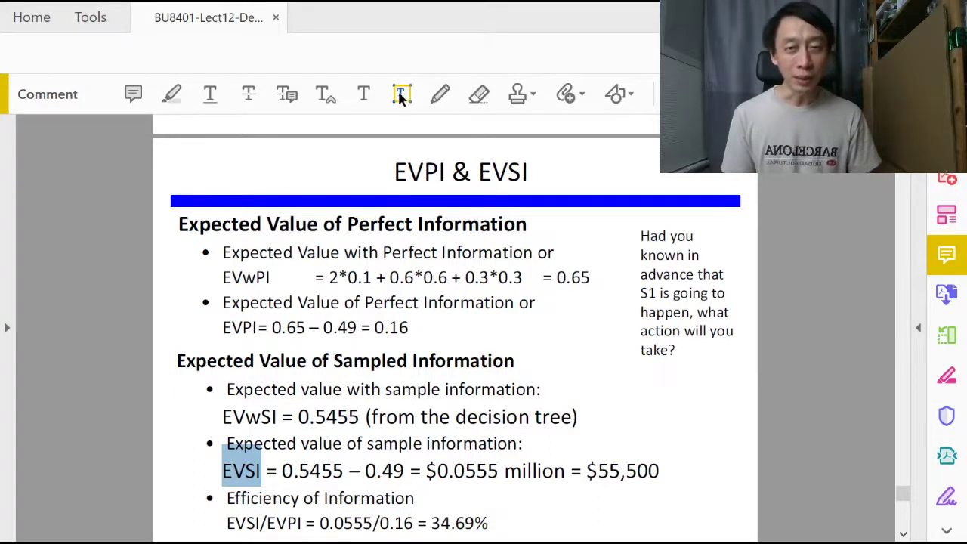
click(568, 370)
text(EVO)
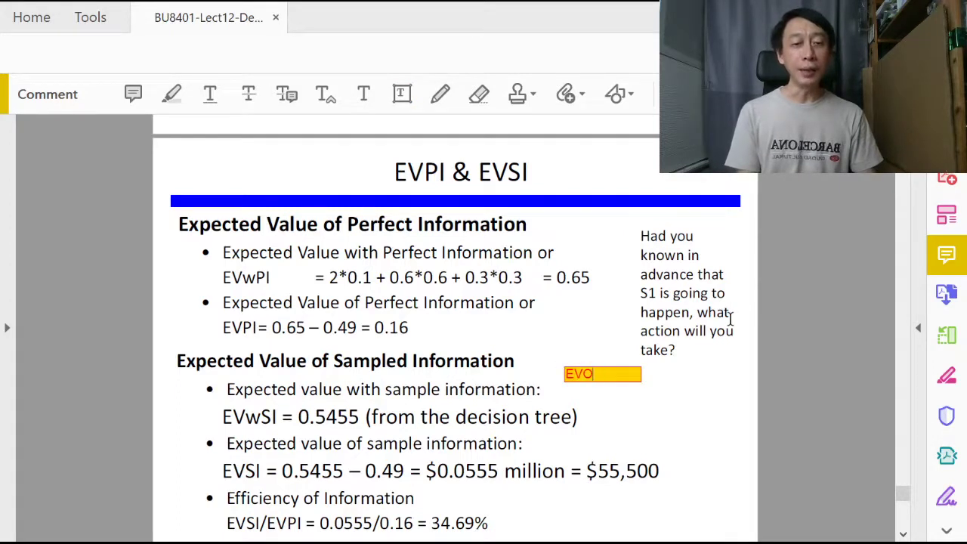
key(BackSpace)
text(PI =)
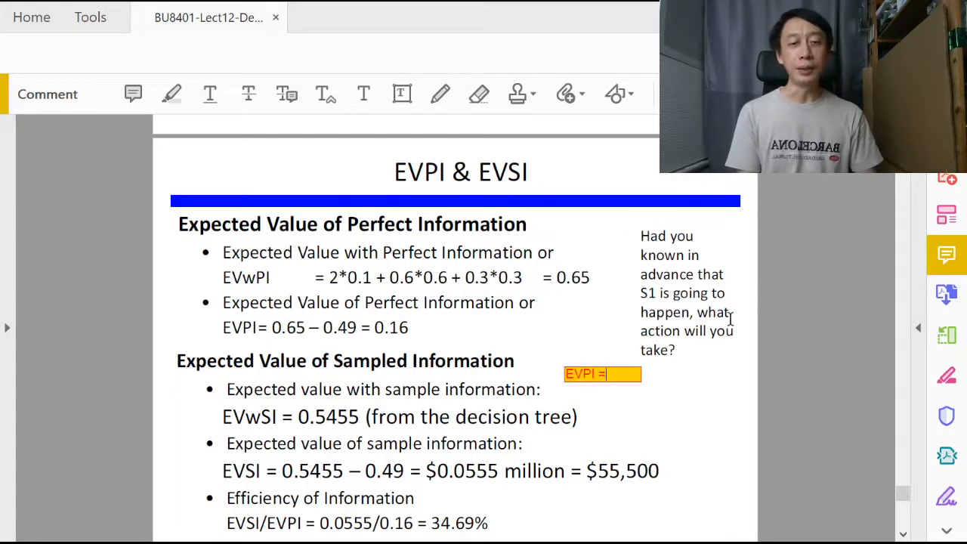
text( EVw)
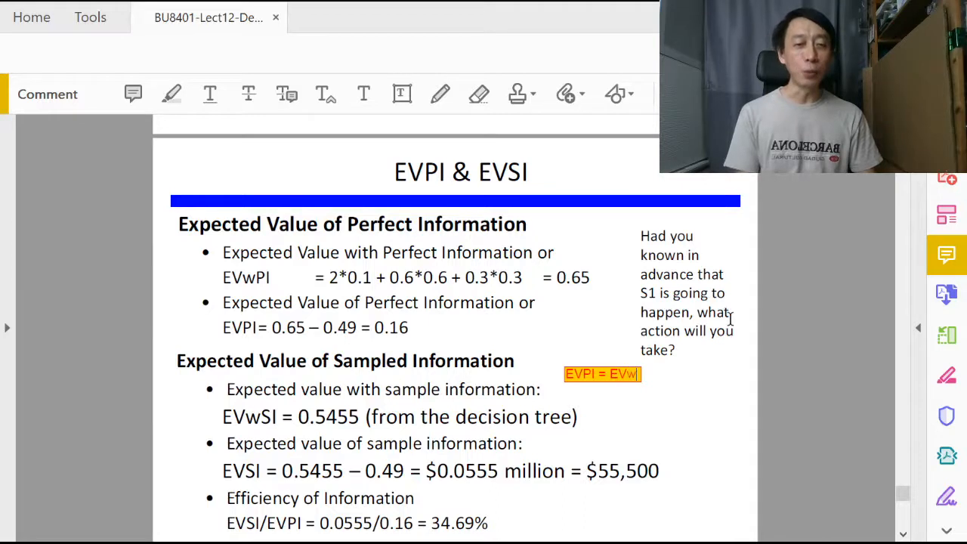
text(PI -)
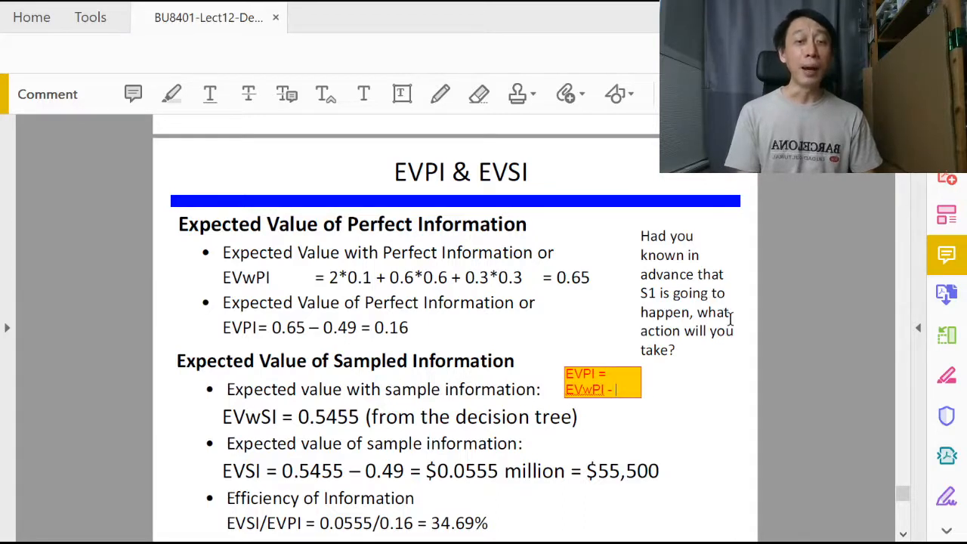
text(EV)
click(637, 385)
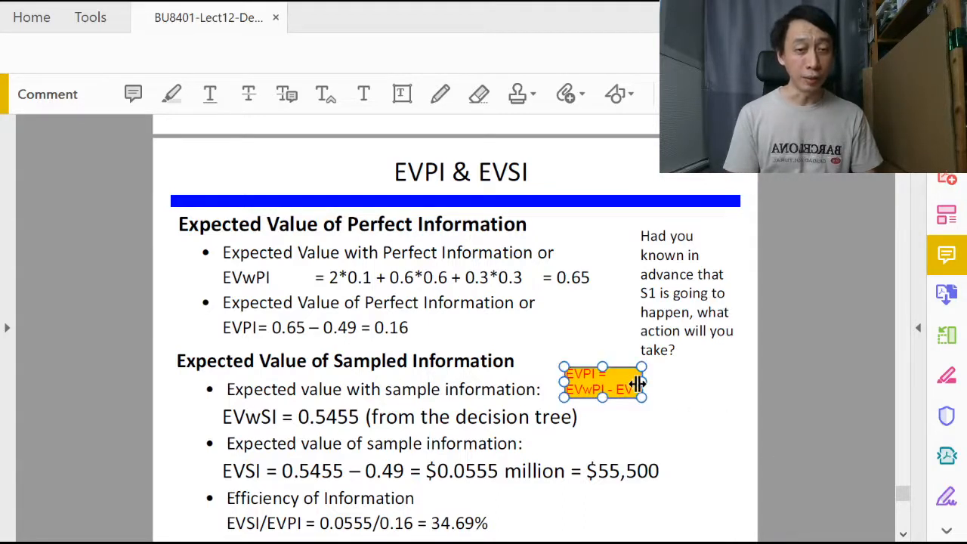
drag(643, 381, 746, 382)
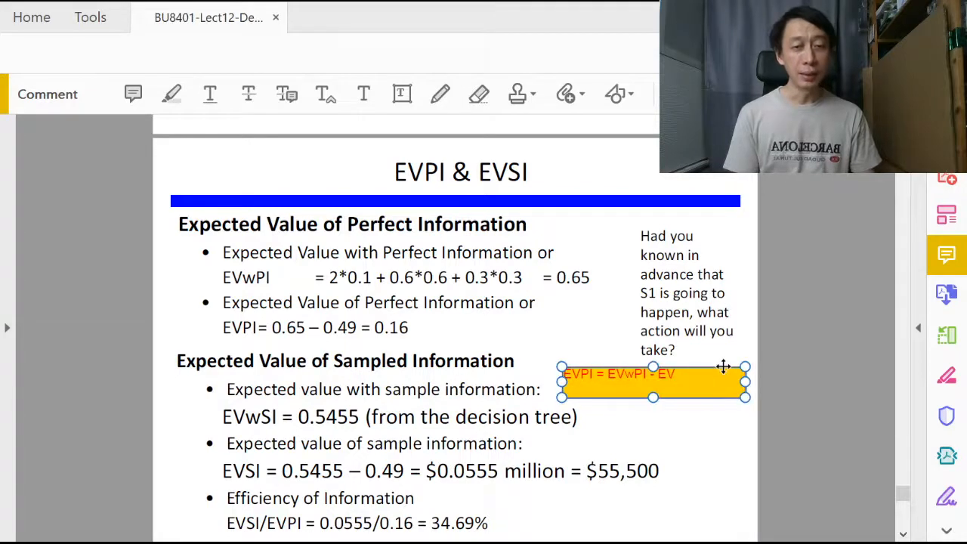
double_click(688, 381)
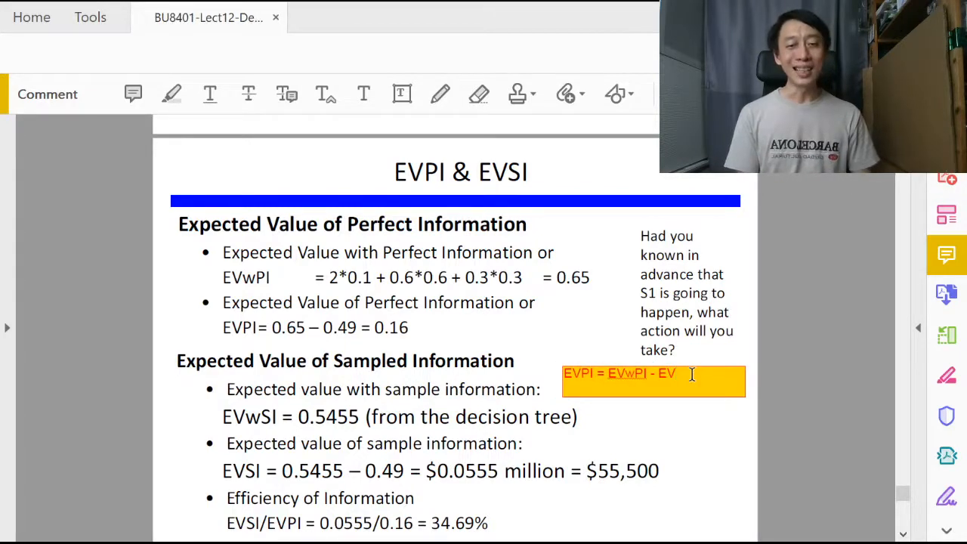
key(Return)
text(EVSI = EV)
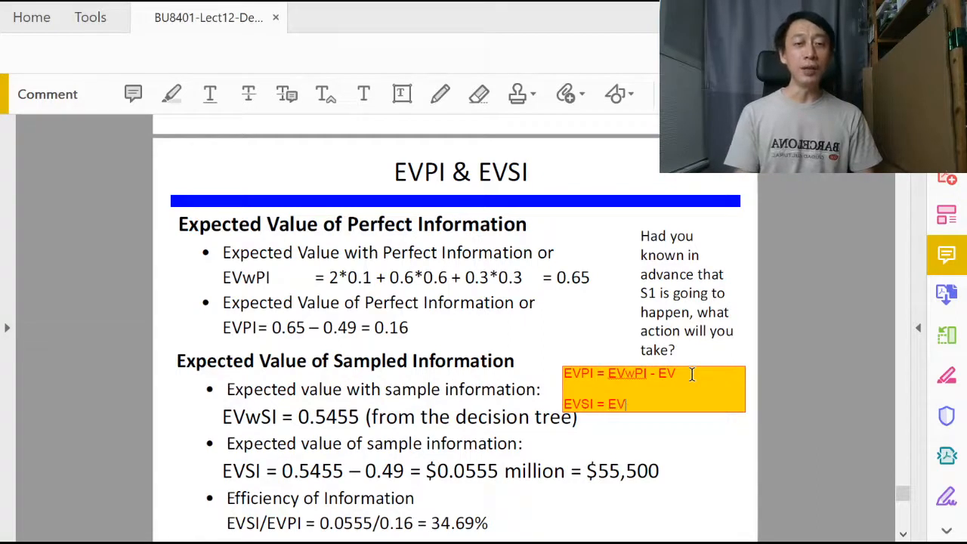
text(wSI ()
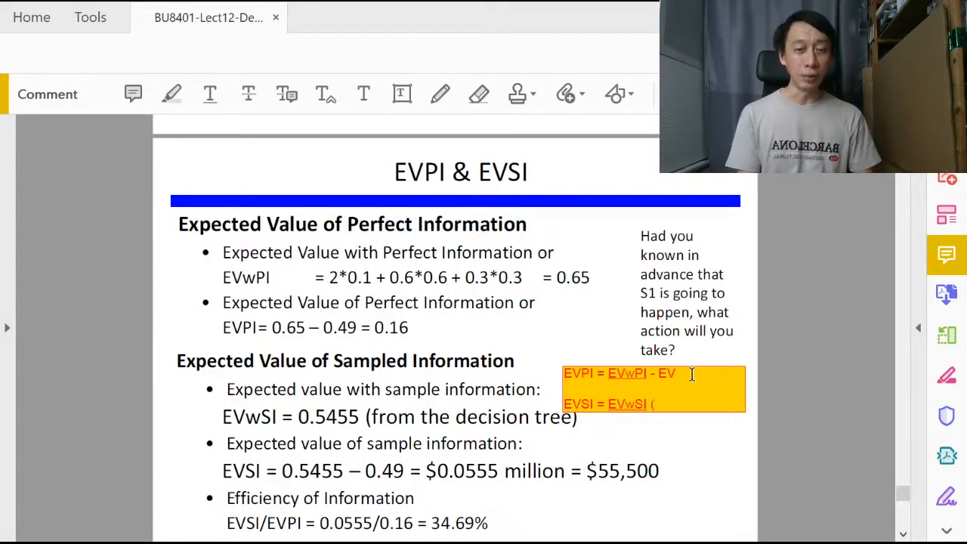
text(without )
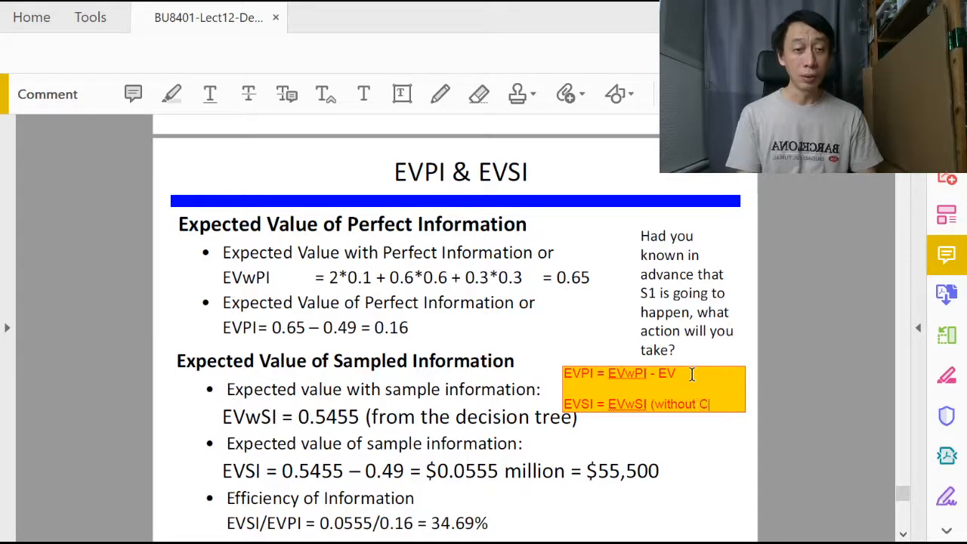
text(cost) )
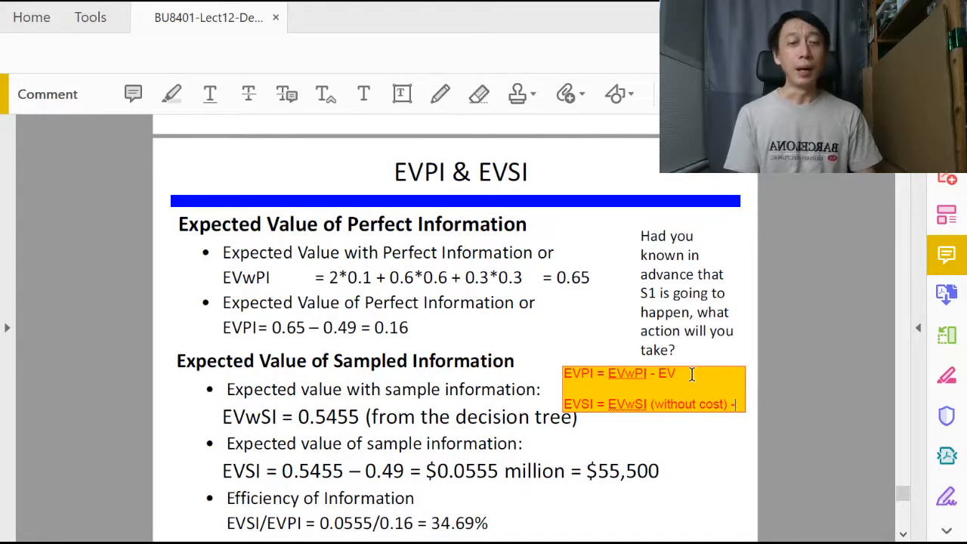
text(- EV)
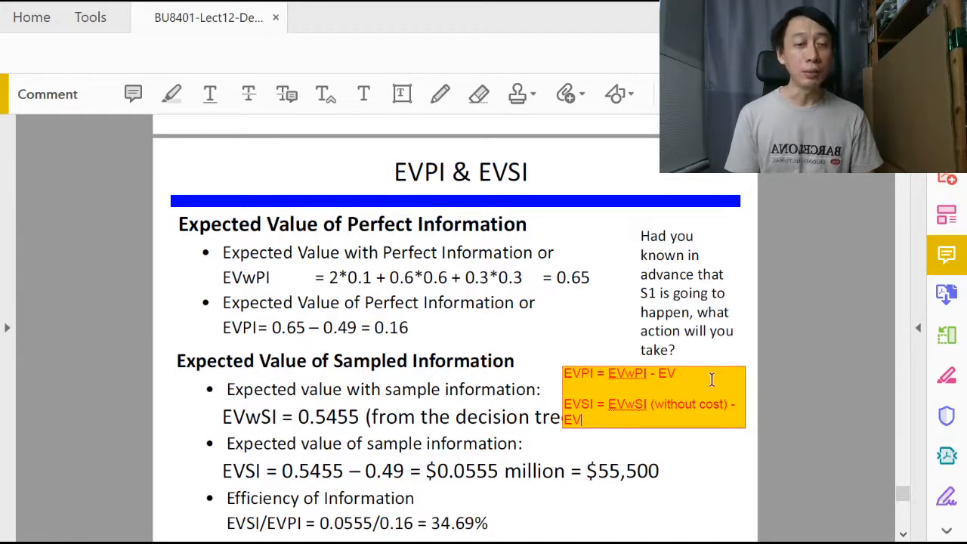
click(789, 369)
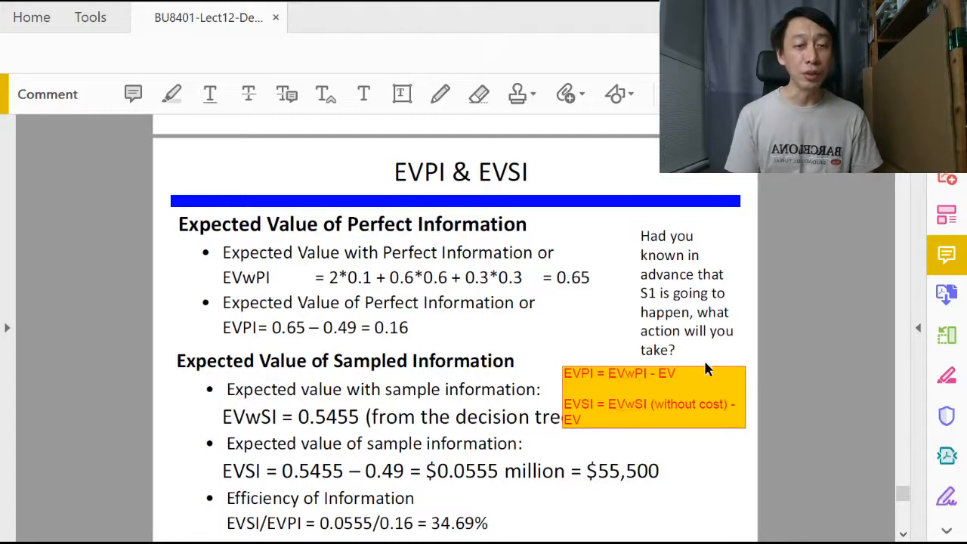
- Nudge the note up-left and shorten its height to fit the text
mouse_move(703, 393)
mouse_down()
mouse_move(692, 388)
mouse_move(757, 396)
mouse_up()
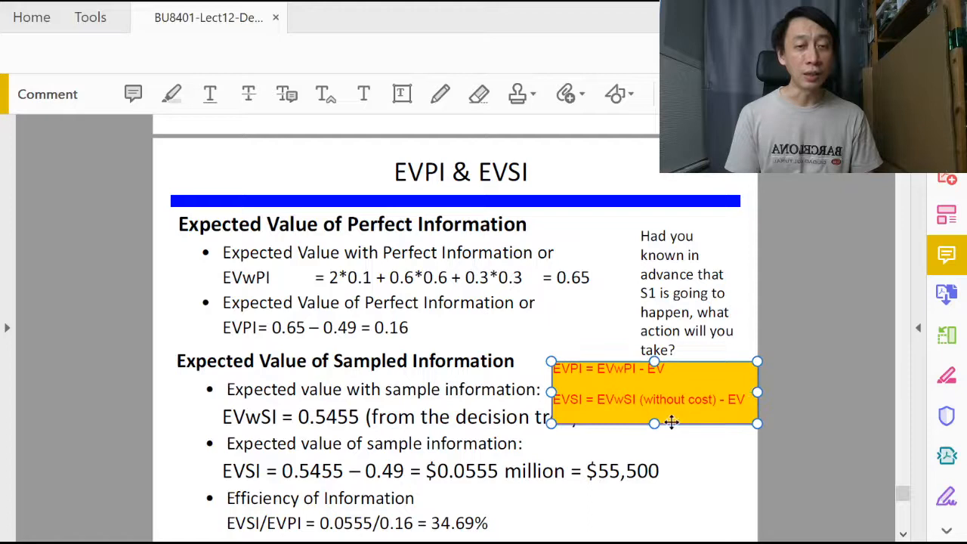
drag(654, 424, 654, 413)
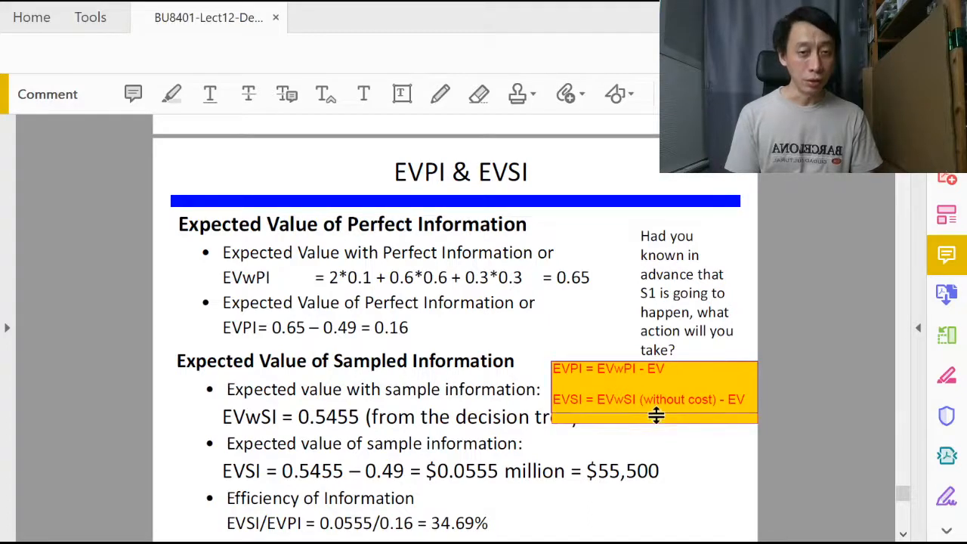
click(760, 446)
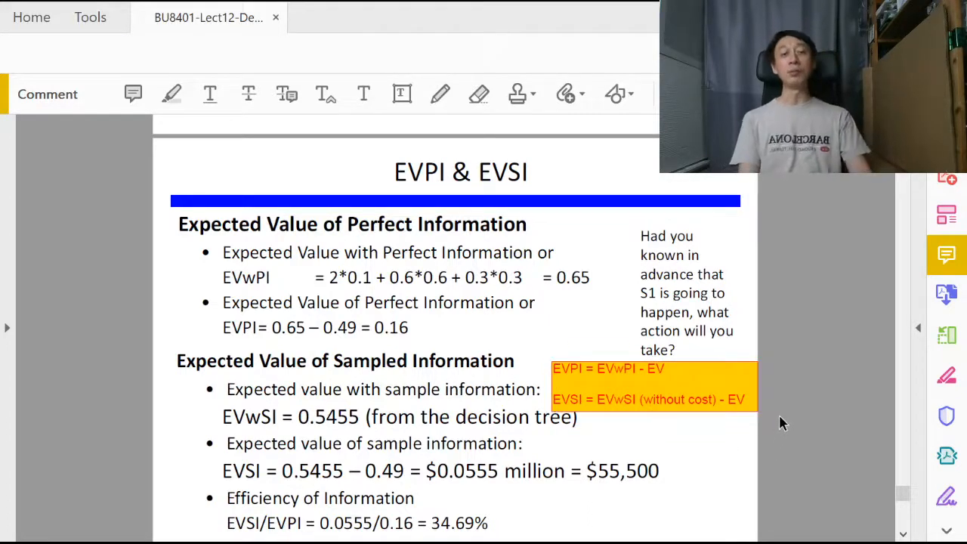